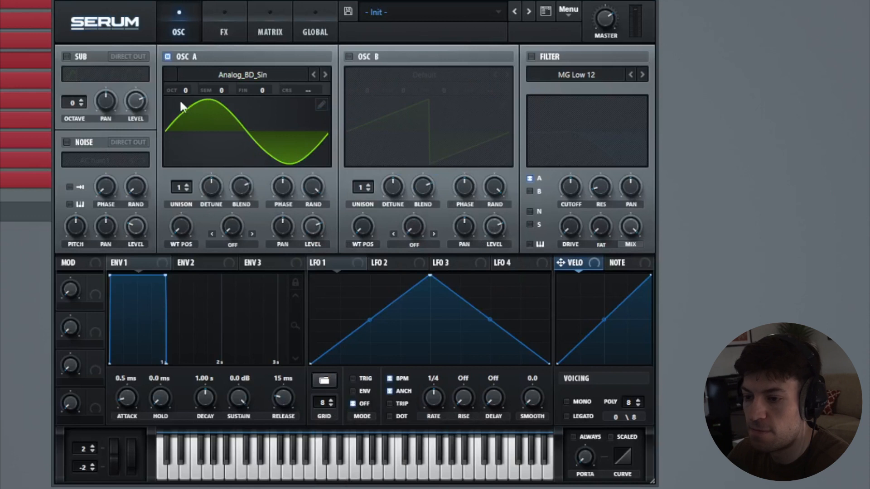
Set oscillator A's octave to -2 and reduce its phase and random phase to zero
left_click_drag(186, 89, 181, 101)
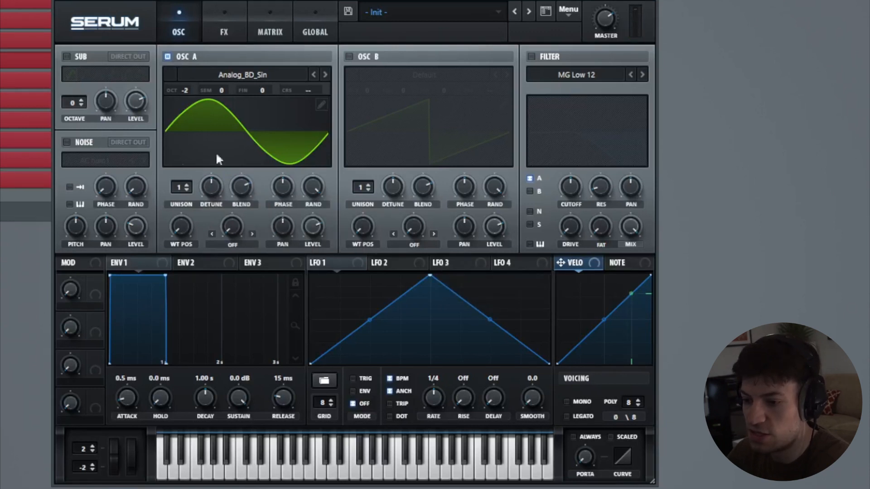
left_click_drag(284, 183, 287, 341)
left_click_drag(310, 211, 307, 348)
Choose the Bend + warp mode for oscillator A and raise its amount to skew the sine wave
left_click(240, 243)
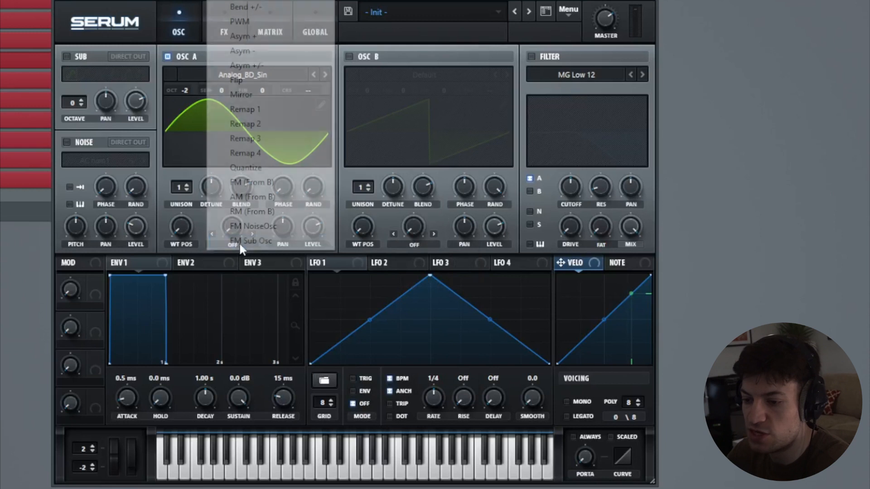
left_click(229, 7)
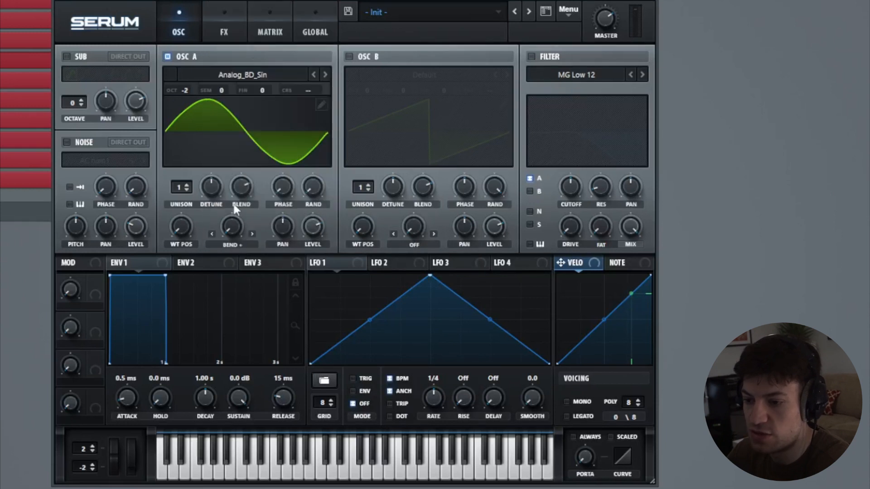
left_click_drag(230, 225, 286, 191)
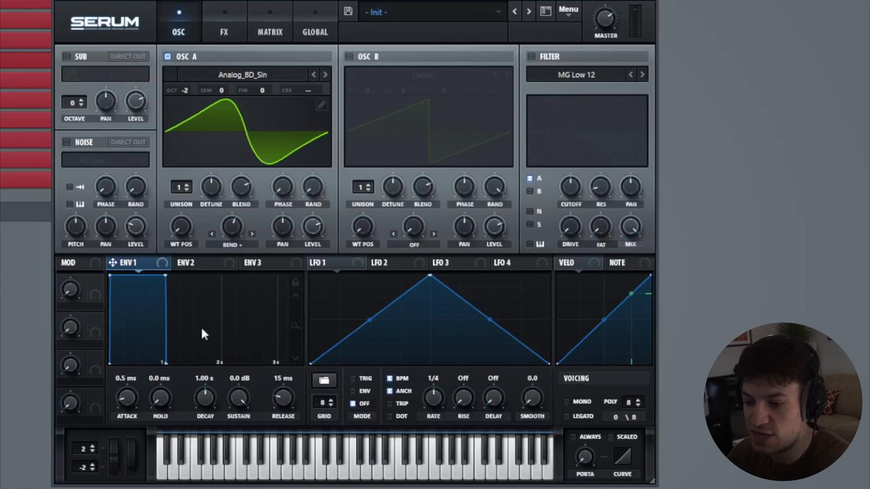
Set Env 1's attack to 9.7 ms, decay to 1.46 s and sustain to -oo dB
left_click_drag(129, 403, 140, 400)
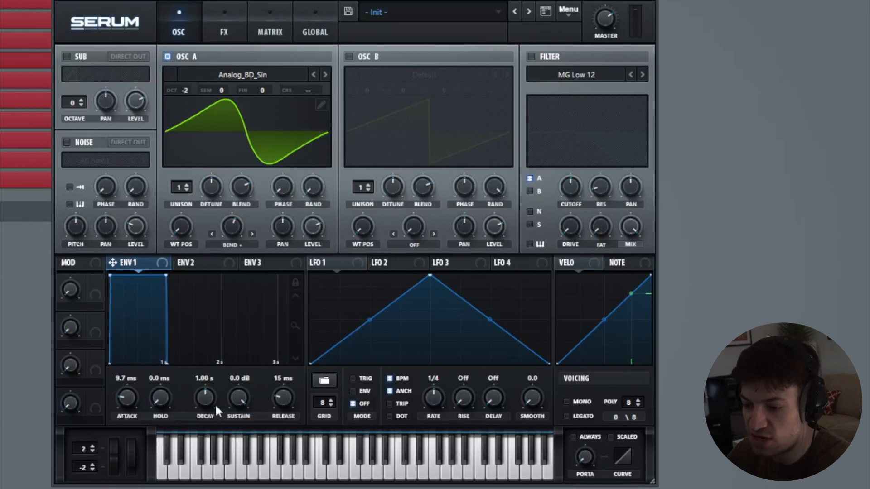
left_click_drag(210, 404, 211, 399)
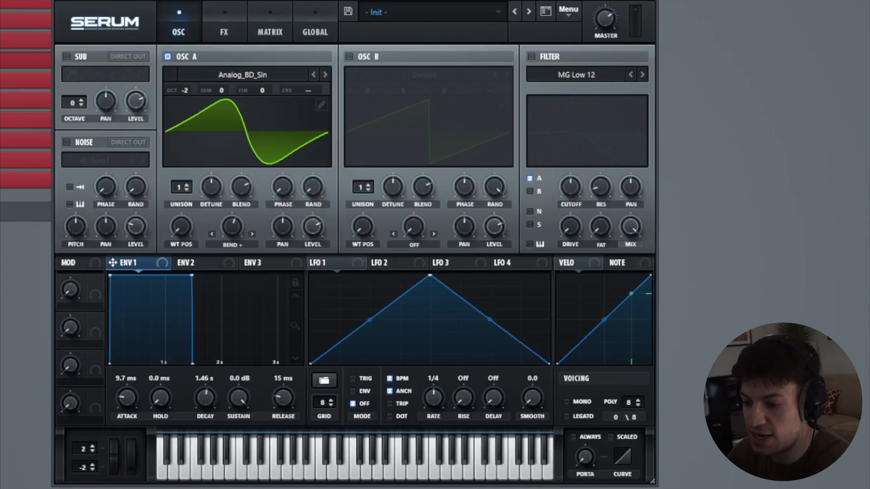
left_click_drag(241, 394, 238, 453)
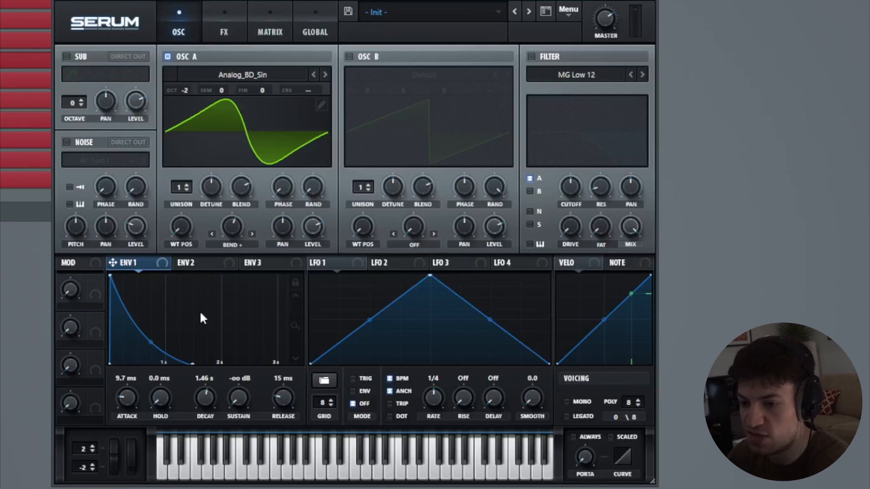
Enable the MG Low 12 filter with keyboard tracking and modulate its lowered cutoff with Env 1
left_click(531, 57)
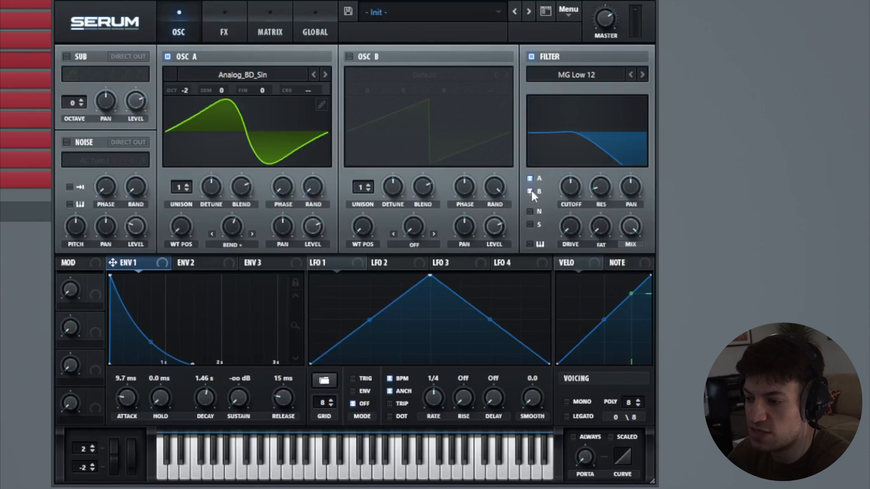
left_click(529, 244)
left_click_drag(569, 181, 575, 241)
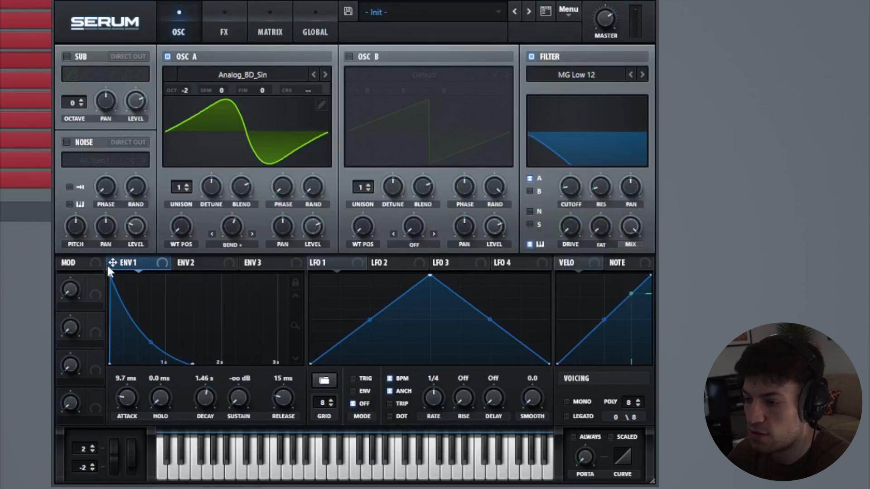
left_click_drag(126, 267, 567, 189)
left_click_drag(560, 176, 559, 183)
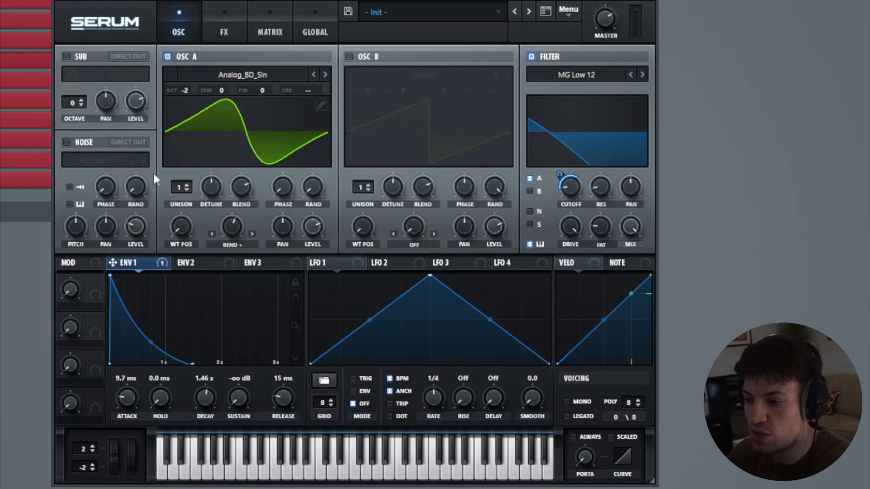
Enable the noise oscillator with the Analog J 60 sample and modulate its level with Env 1
left_click(67, 142)
left_click_drag(137, 261, 127, 239)
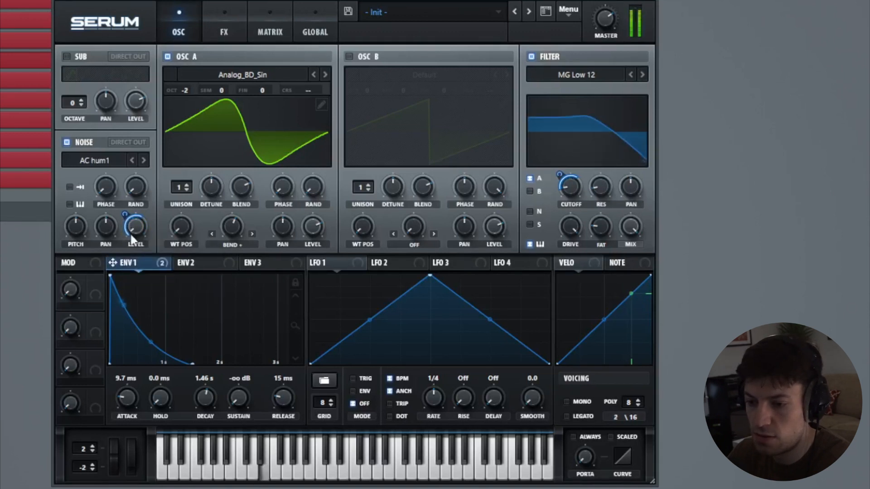
left_click(108, 162)
mouse_move(115, 181)
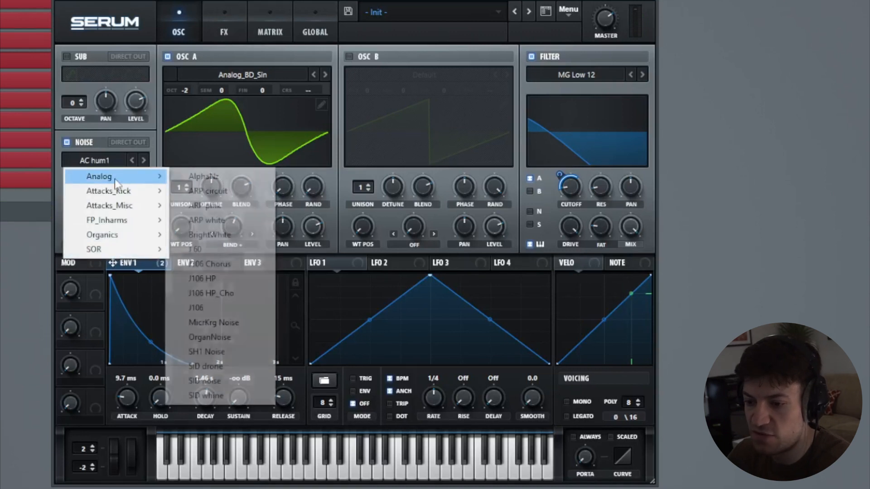
left_click(231, 249)
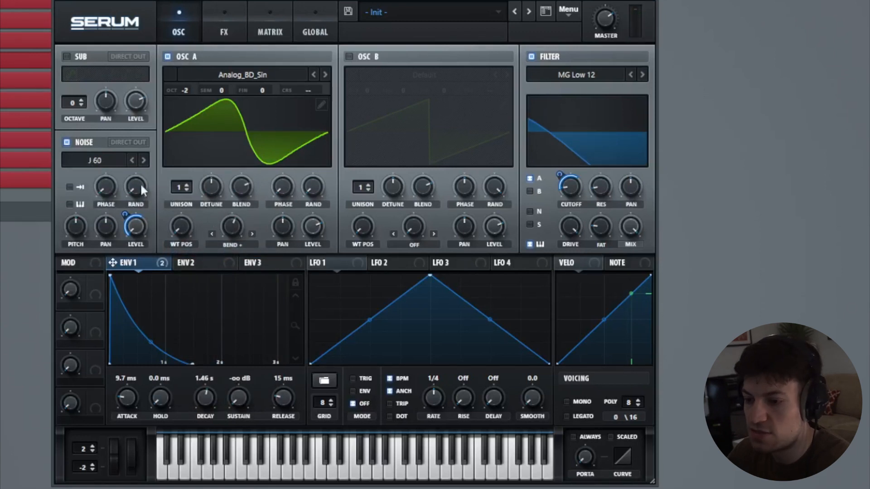
Enable the Filter effect and move it to the start of the effects chain
left_click(226, 17)
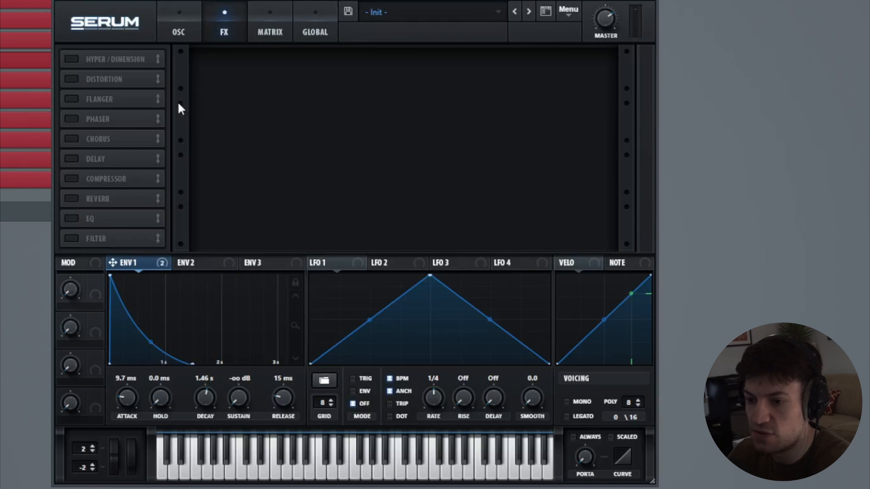
left_click(72, 239)
left_click_drag(114, 240, 136, 41)
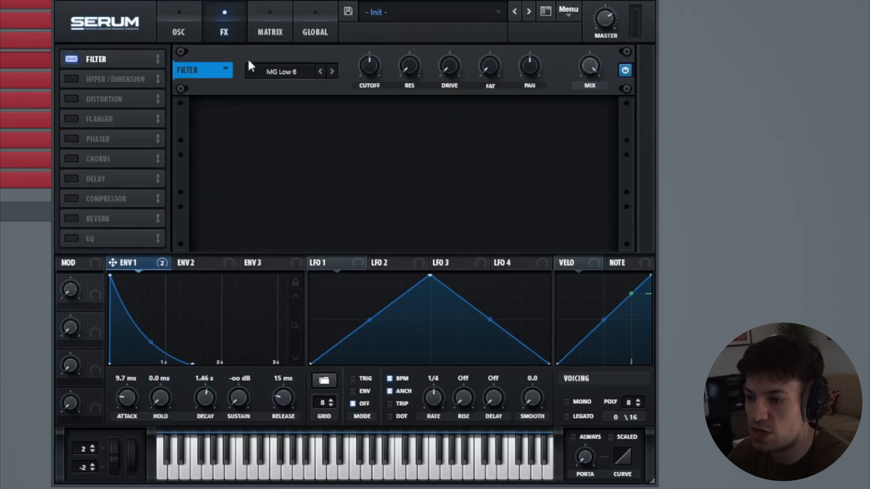
Modulate the MG Low 6 effect filter's lowered cutoff with Env 1 and raise its drive and fat
left_click_drag(375, 69, 372, 94)
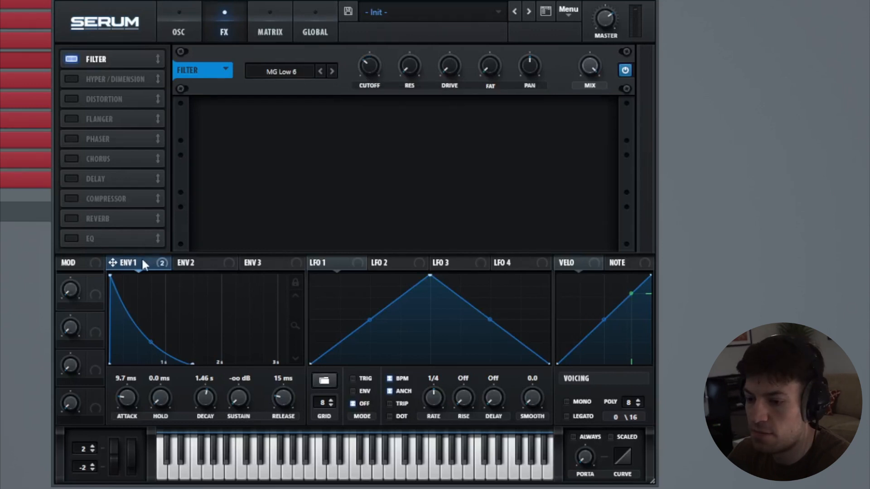
mouse_move(362, 57)
left_mouse_down()
mouse_move(361, 77)
mouse_move(362, 54)
left_mouse_up()
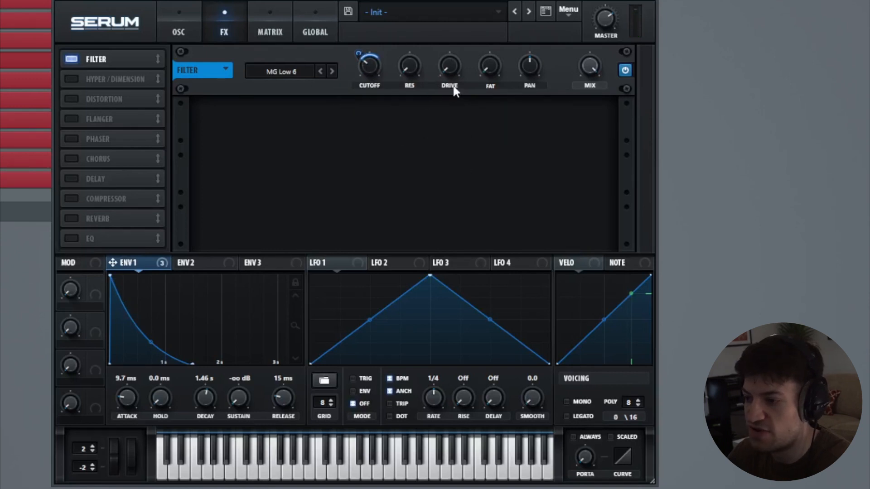
left_click_drag(449, 78, 501, 25)
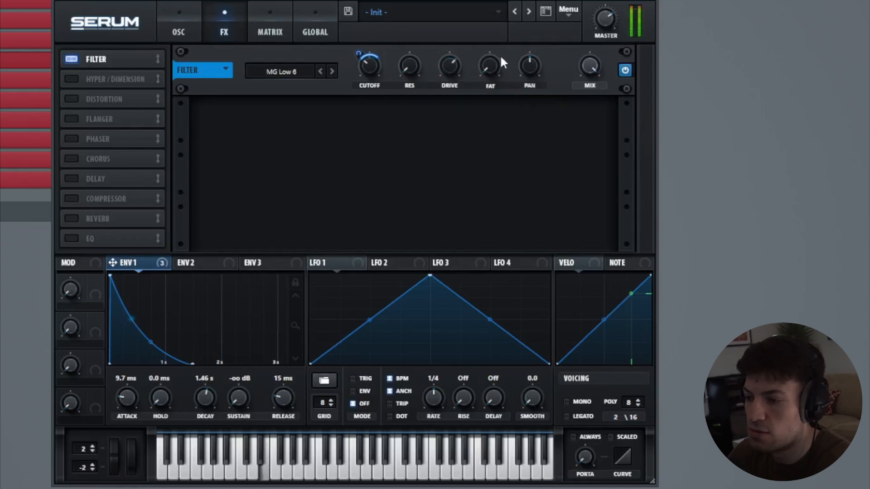
left_click_drag(493, 78, 519, 47)
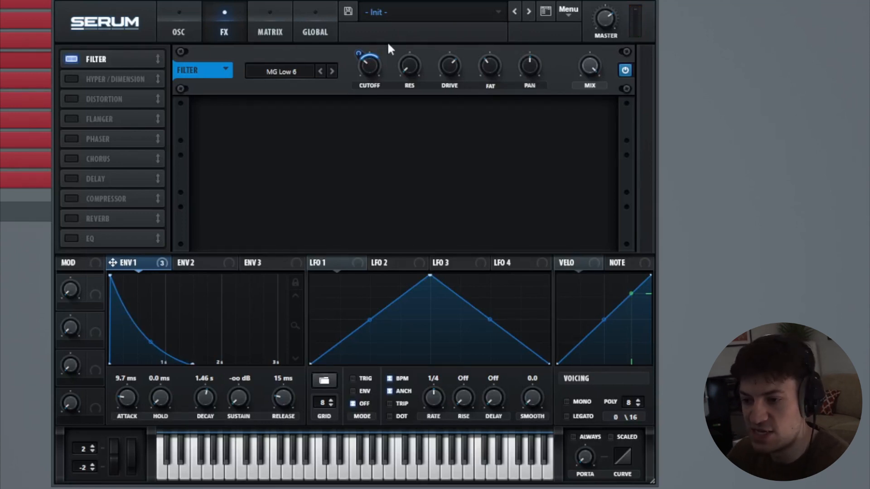
left_click(201, 30)
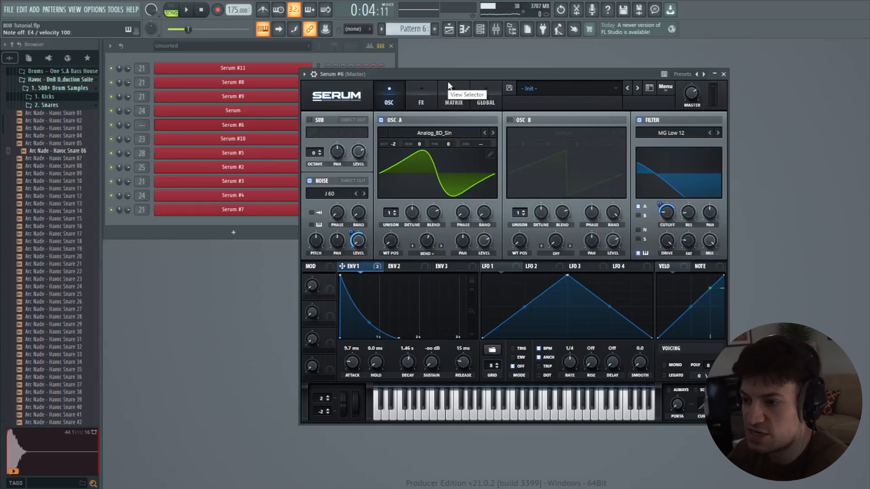
left_click_drag(449, 76, 448, 80)
key("c")
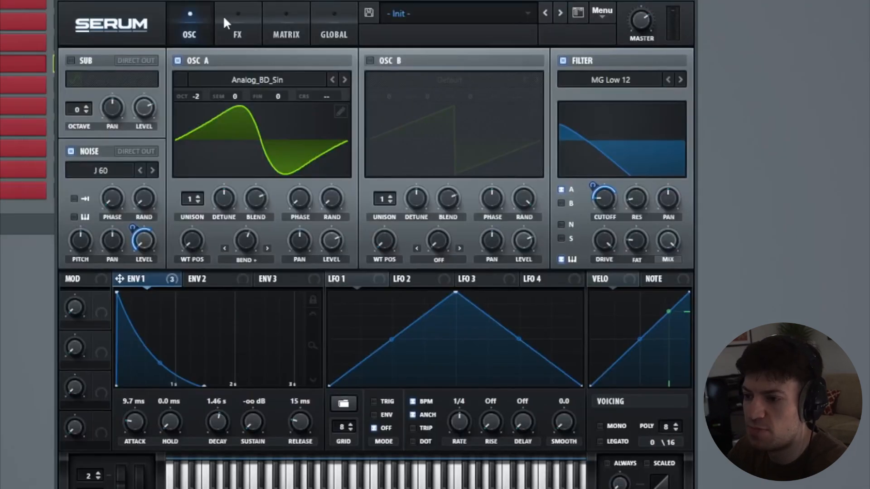
Move the Filter effect to the end of the chain and enable Tube distortion with raised drive, comparing it against bypass
left_click(237, 36)
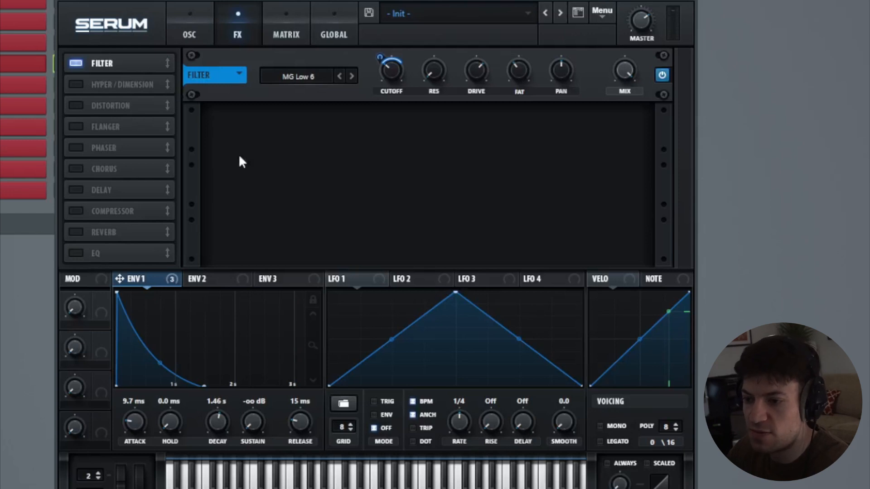
left_click_drag(95, 68, 114, 252)
left_click(76, 85)
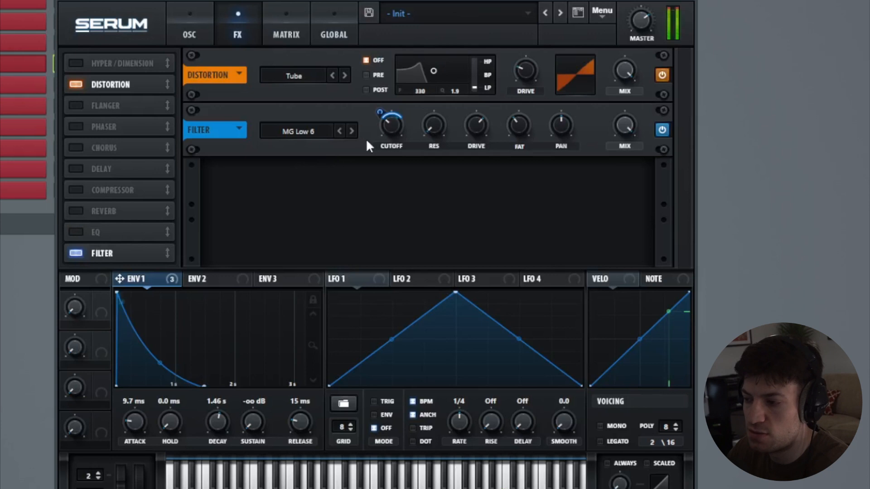
left_click_drag(539, 83, 588, 45)
left_click(661, 78)
left_click(661, 76)
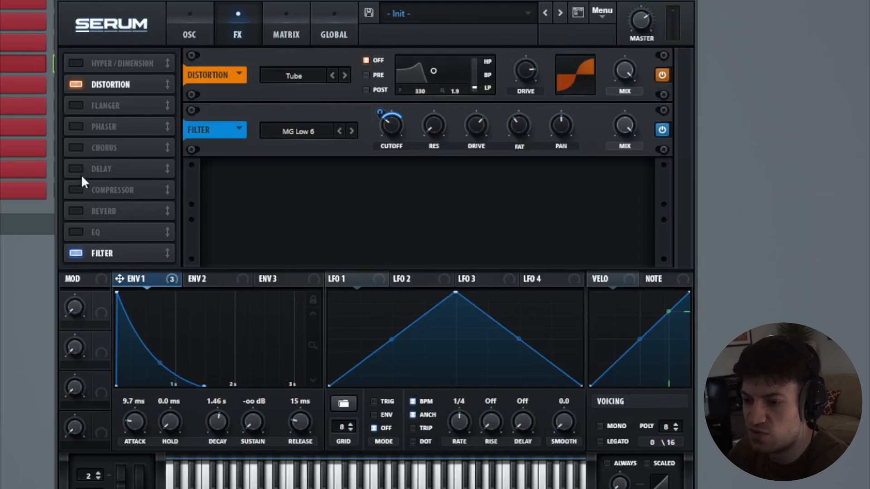
Enable the Compressor in multiband mode with more gain, and toggle the compressor and distortion to compare the sound
left_click(76, 190)
left_click(498, 148)
left_click_drag(454, 133, 490, 106)
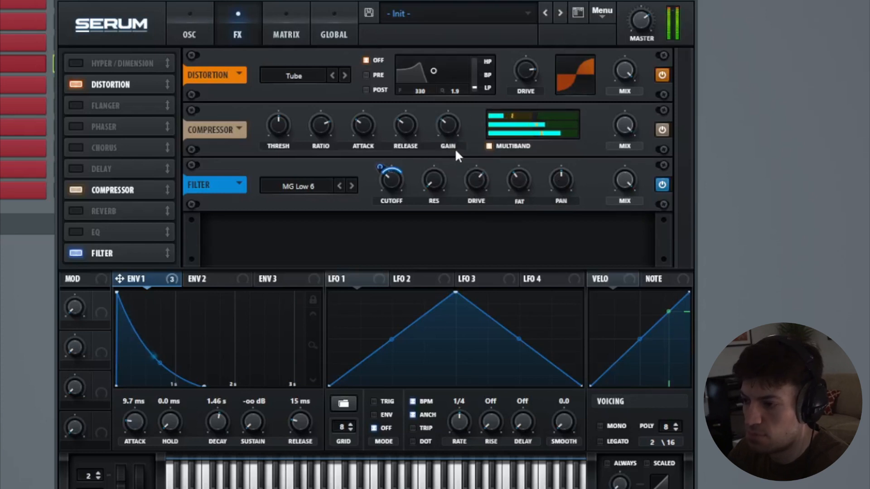
left_click(660, 130)
left_click(661, 130)
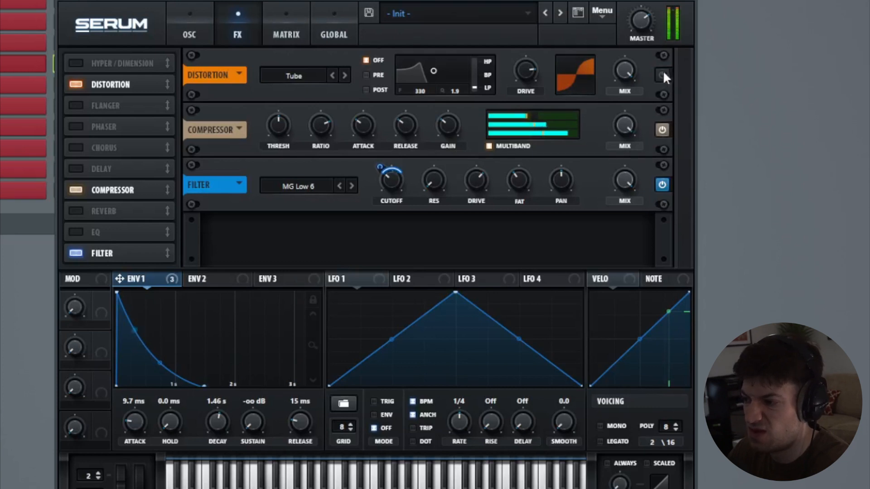
left_click(661, 75)
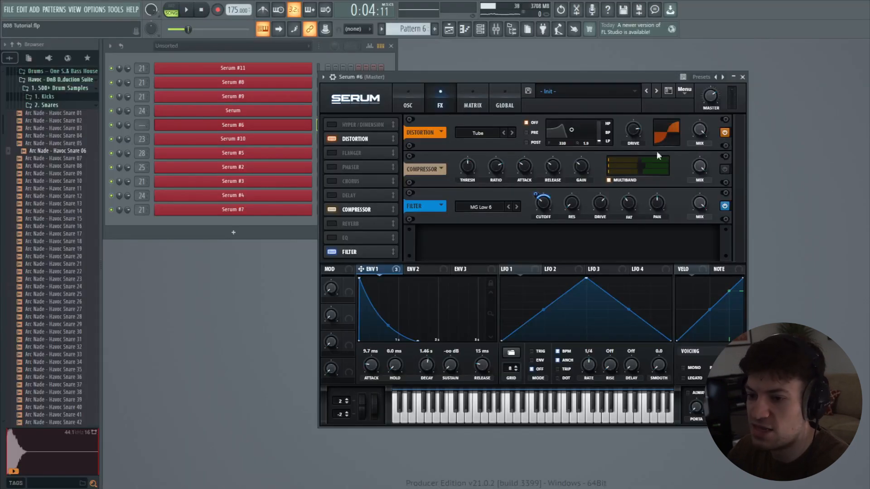
Route the Serum #6 channel to mixer track 23 and open the mixer
left_click(141, 126)
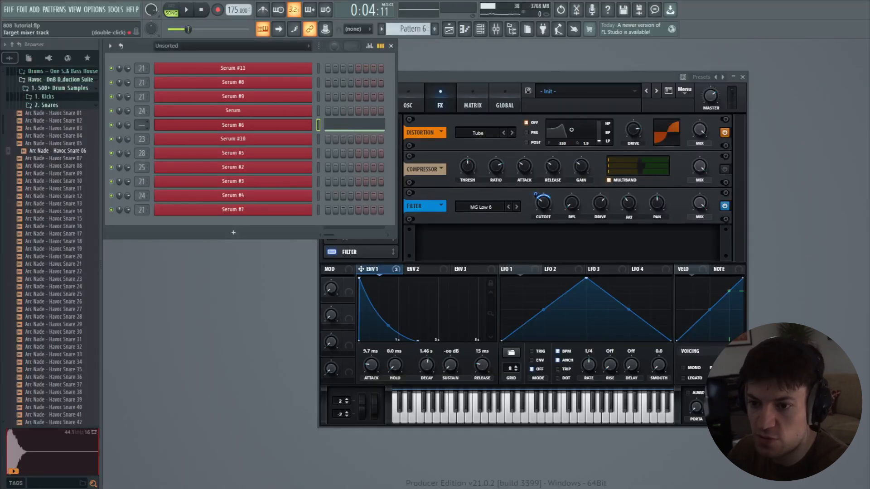
left_click_drag(142, 125, 142, 107)
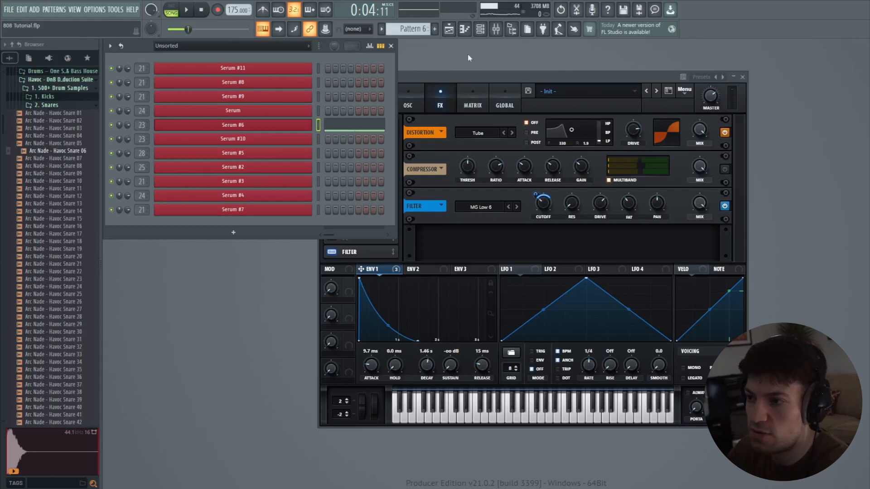
left_click(498, 31)
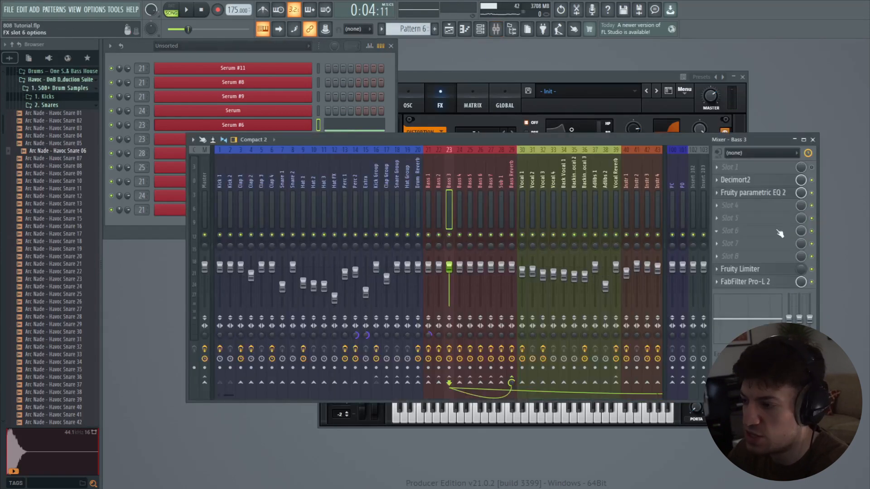
Examine the settings of Decimort2, Fruity parametric EQ 2 and FabFilter Pro-L 2 on the Bass 3 mixer track
left_click(761, 181)
left_click_drag(541, 73, 502, 88)
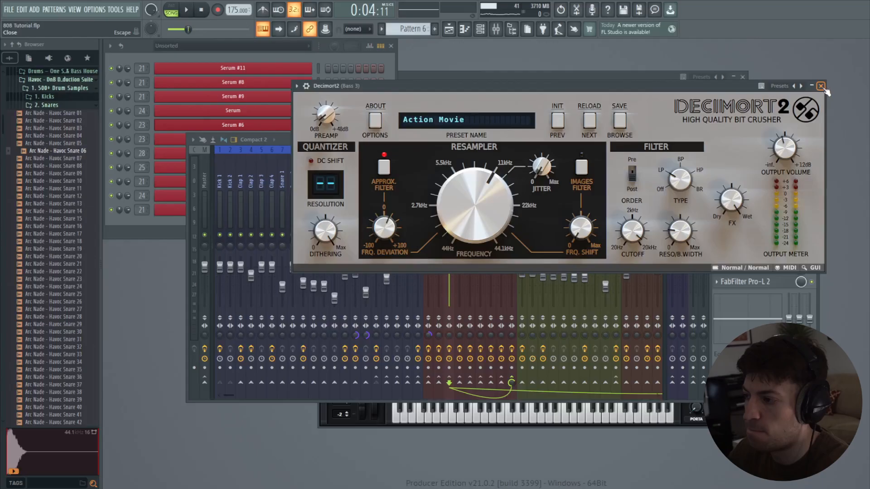
left_click(809, 107)
left_click(763, 193)
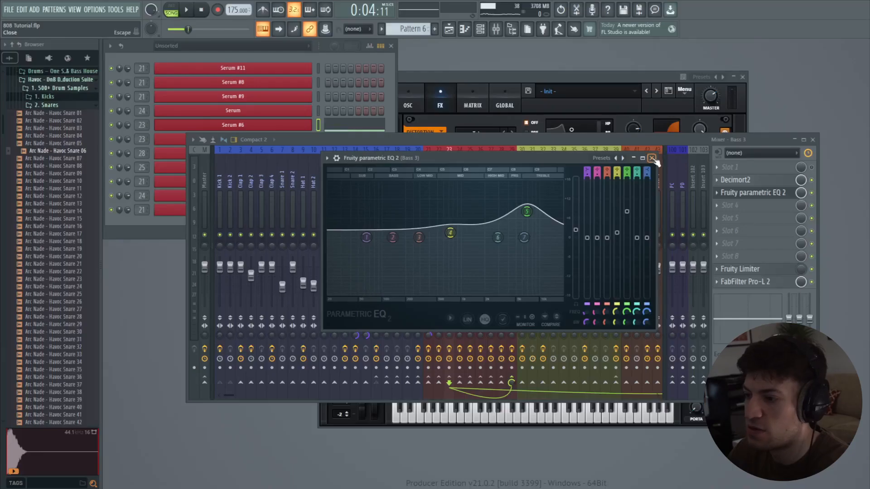
left_click(652, 158)
left_click(438, 77)
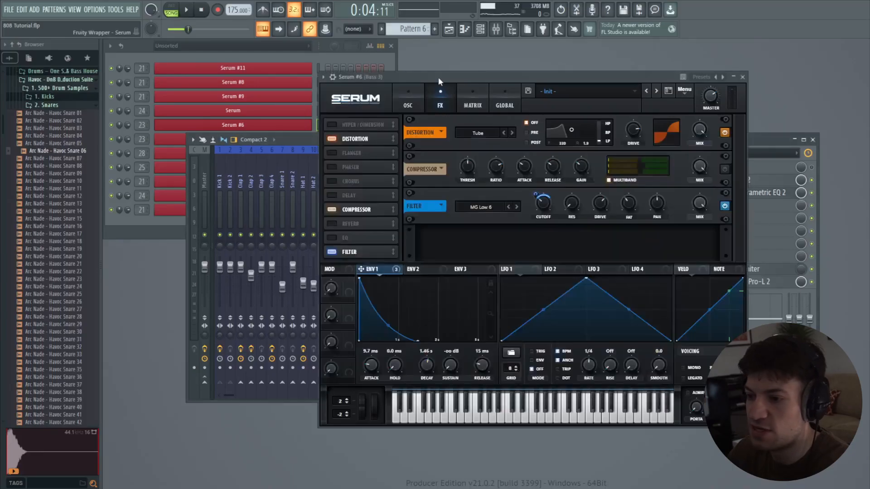
left_click_drag(441, 77, 398, 73)
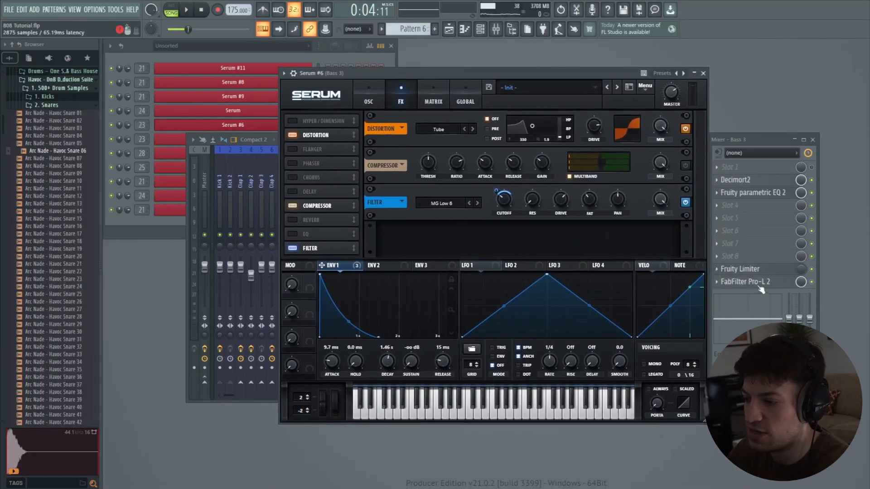
left_click(745, 281)
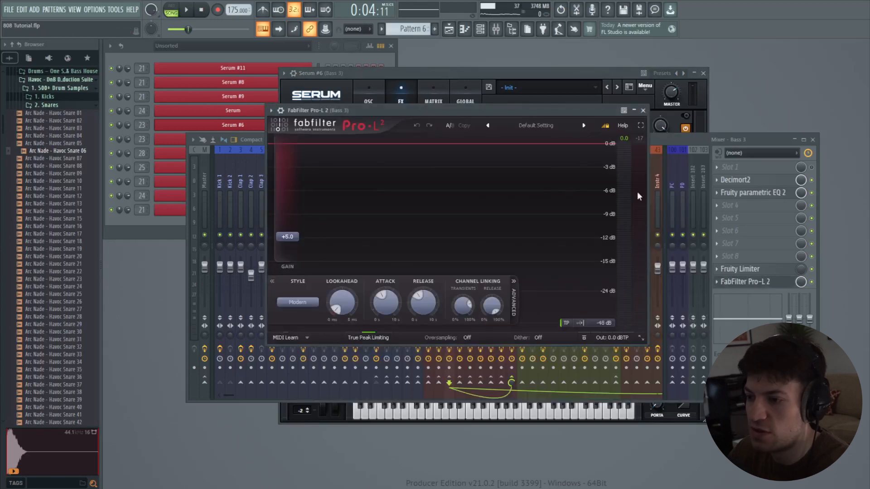
Close FabFilter Pro-L 2 and play test notes in Serum #6 to compare the sound with and without distortion and compression
left_click(643, 110)
left_click_drag(559, 74, 557, 79)
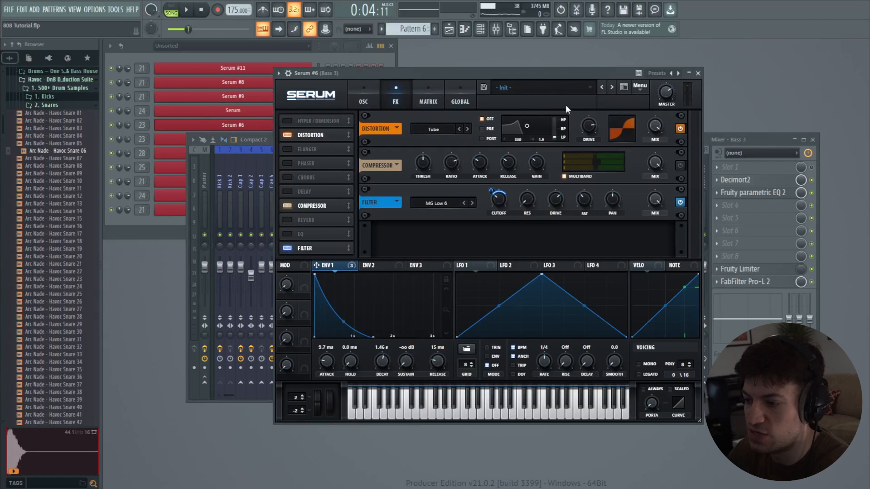
key("c")
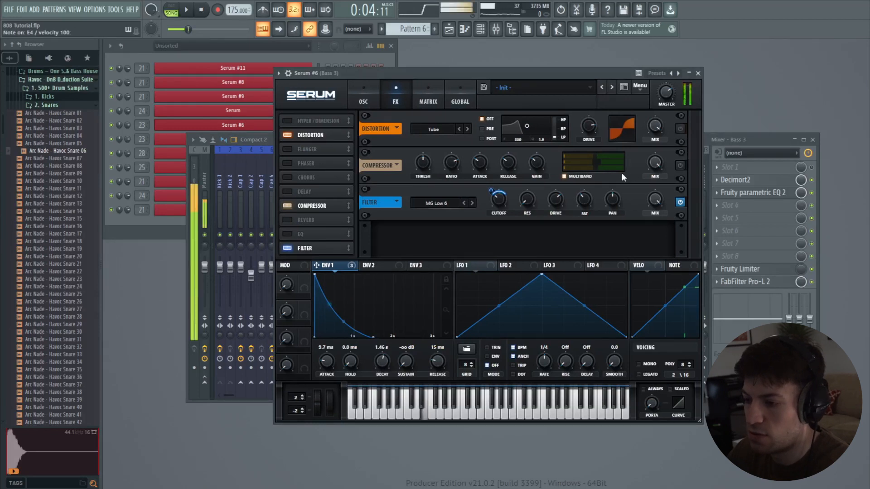
key("b")
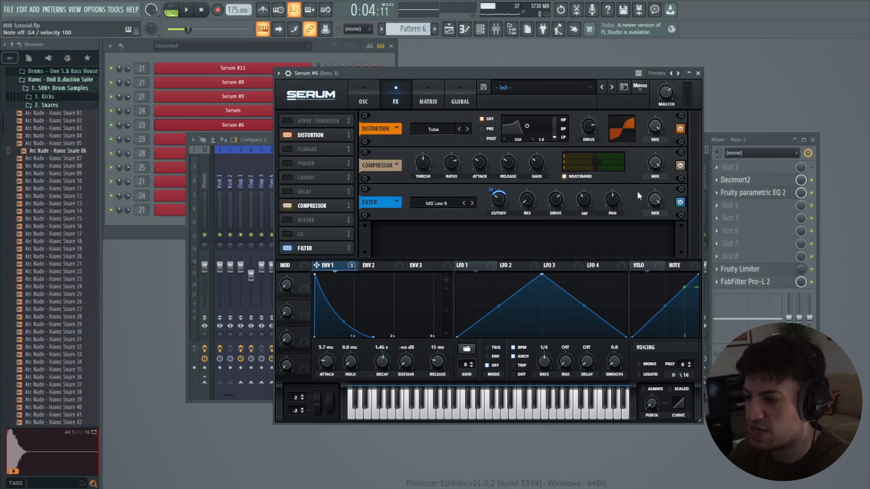
key("b")
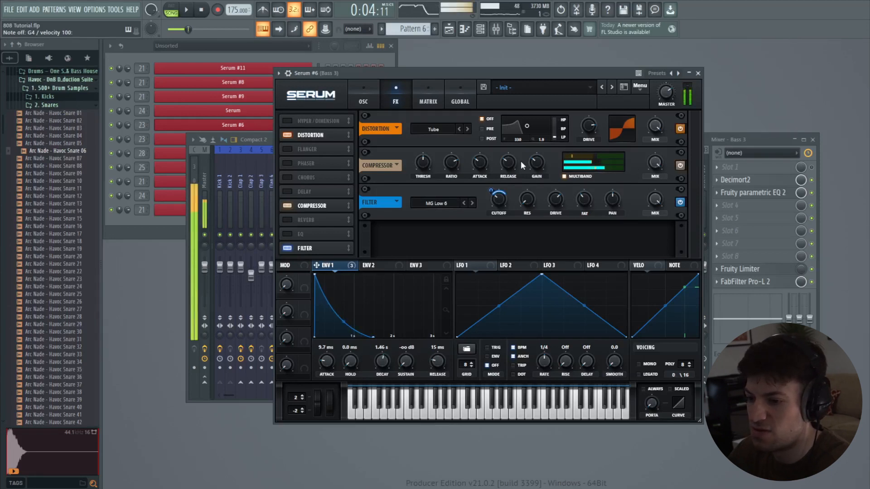
key("c")
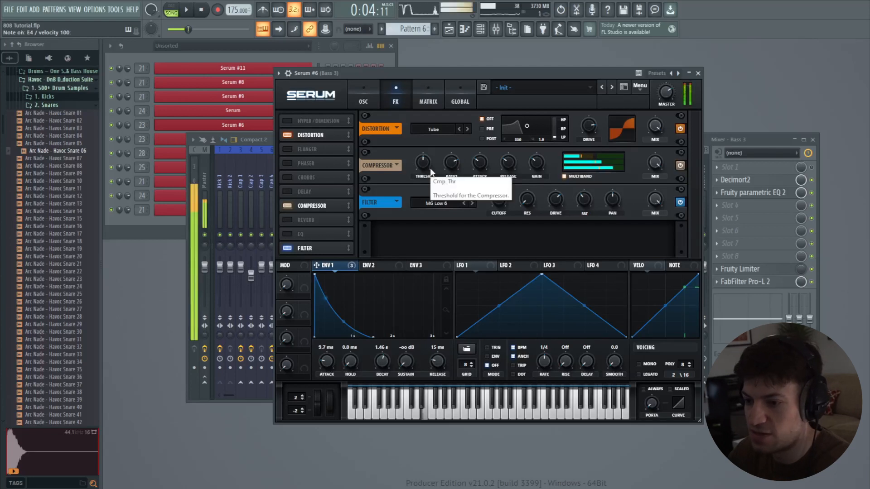
key("v")
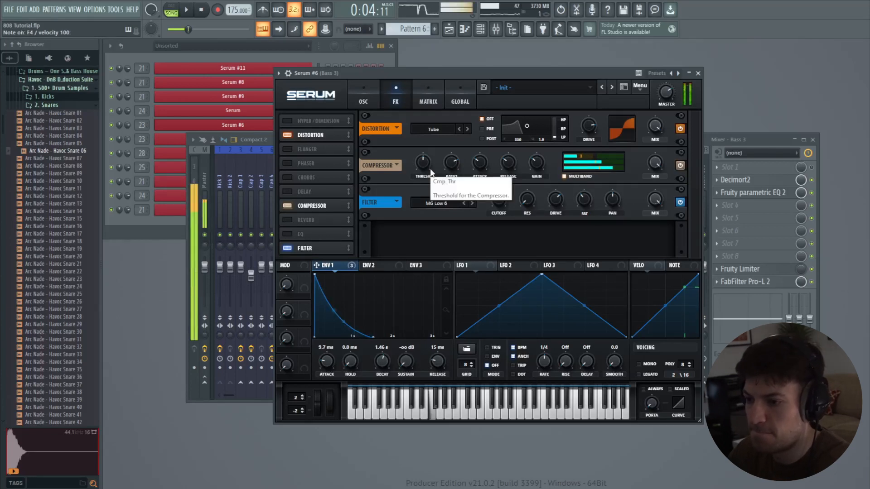
Enable oscillator B in Serum, route it through the filter, and play notes with it on and off to compare
left_click(355, 99)
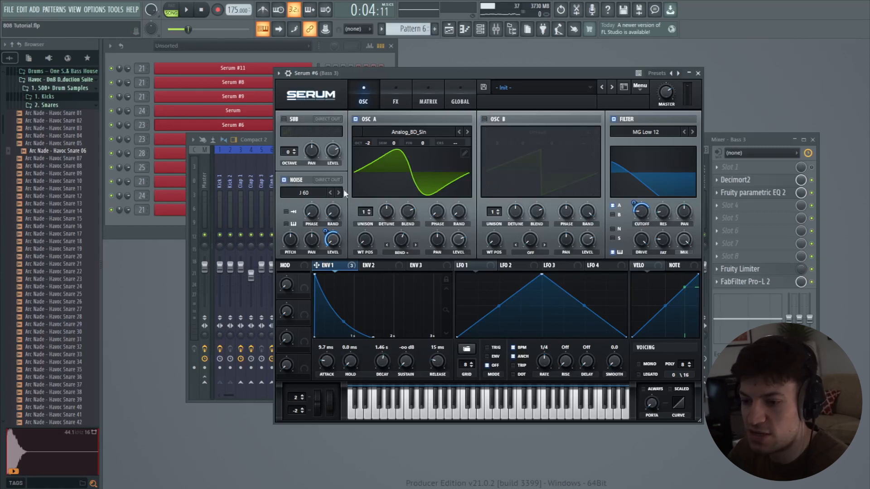
left_click(484, 119)
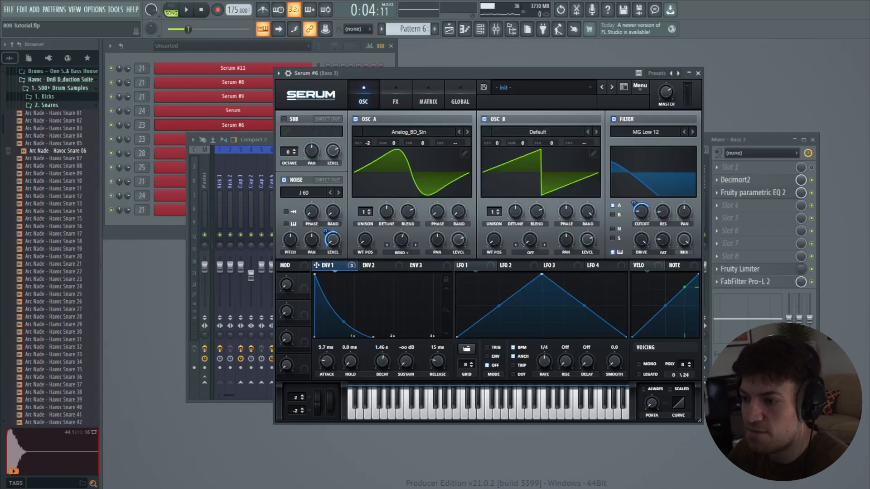
left_click(613, 215)
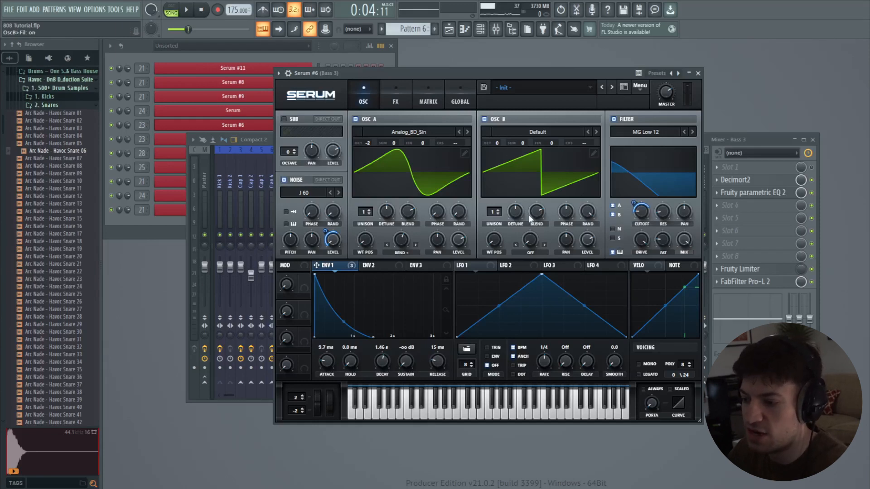
key("b")
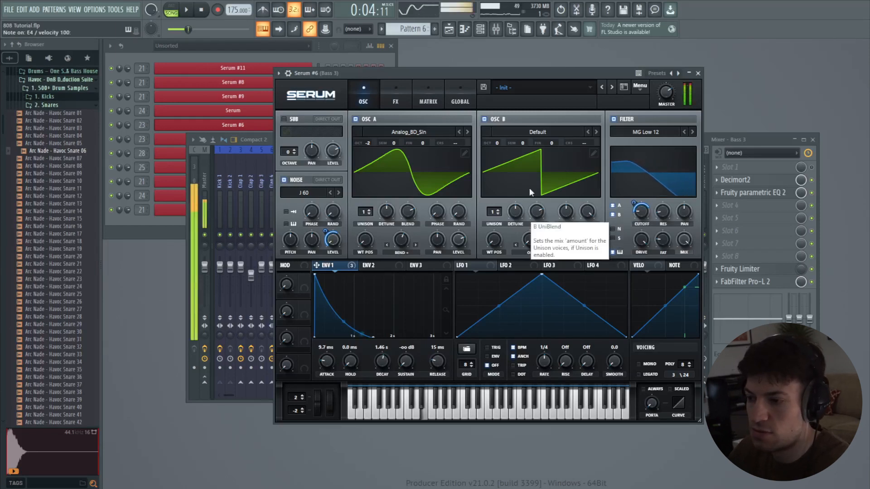
key("b")
left_click(484, 120)
key("c")
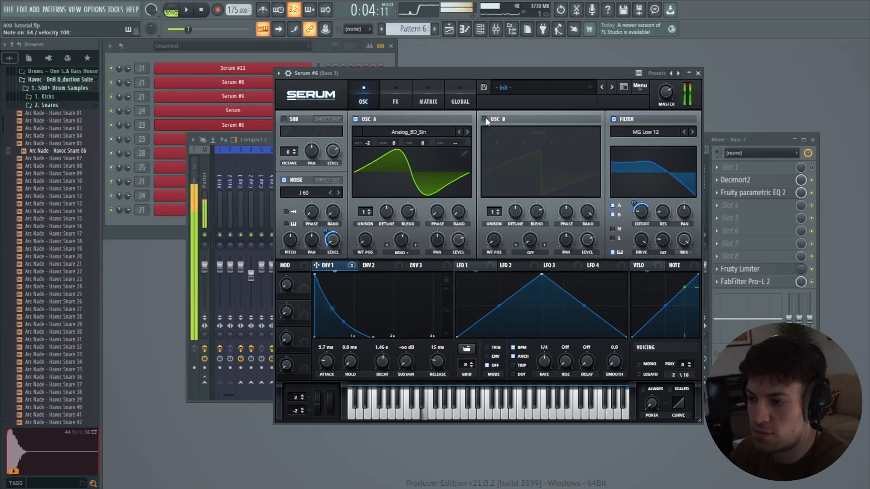
left_click(484, 119)
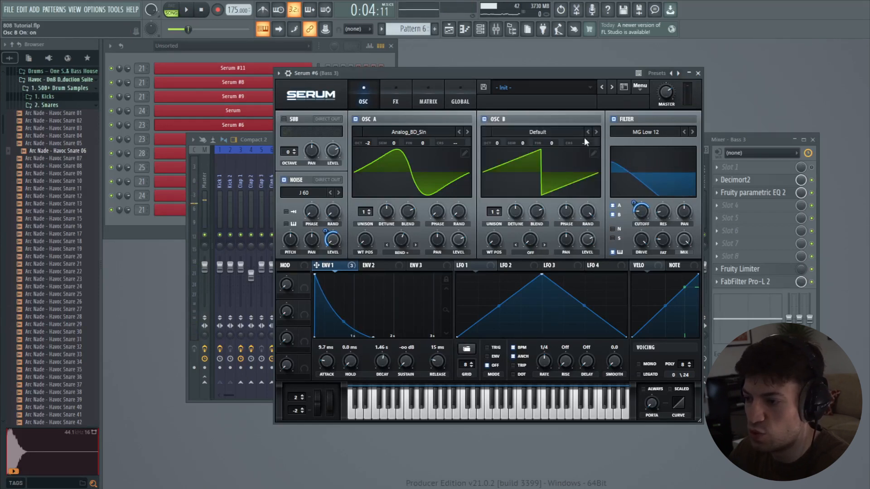
Load the Acid wavetable in oscillator B, transpose it +7 semitones and +1 octave, and check the effects rack
left_click(596, 132)
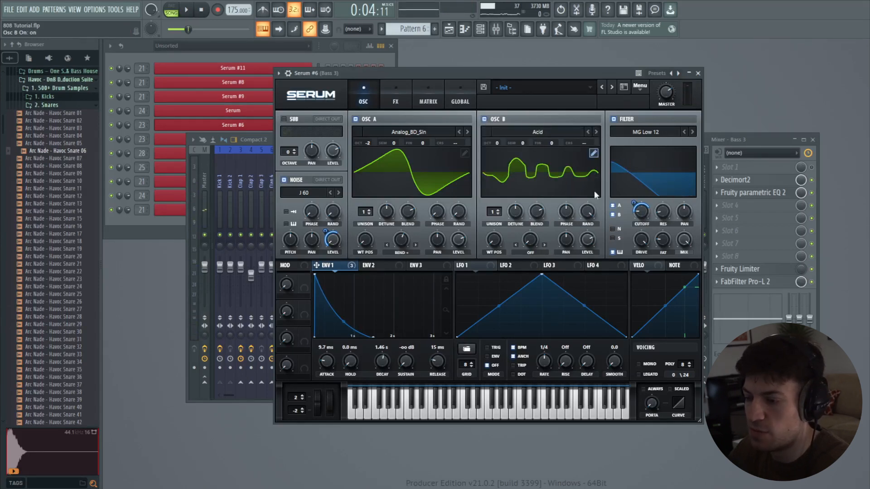
left_click_drag(522, 143, 550, 140)
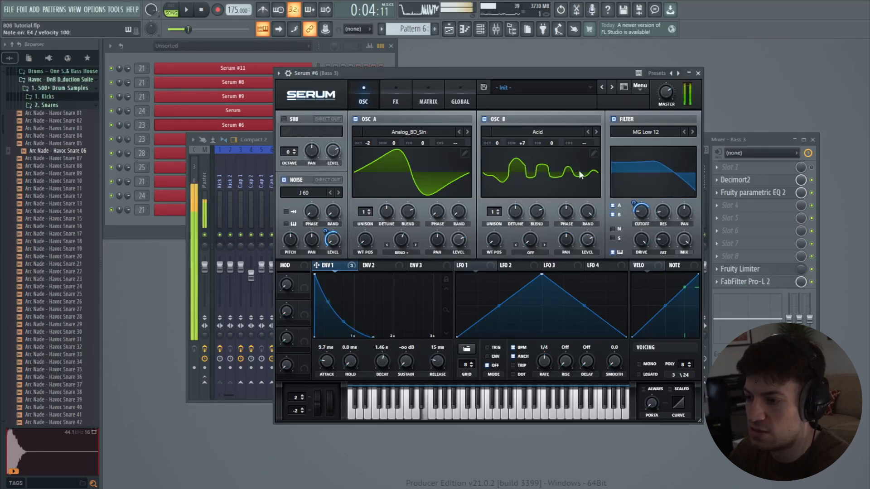
left_click(498, 142)
mouse_move(499, 142)
left_mouse_down()
mouse_move(527, 166)
mouse_move(513, 136)
left_mouse_up()
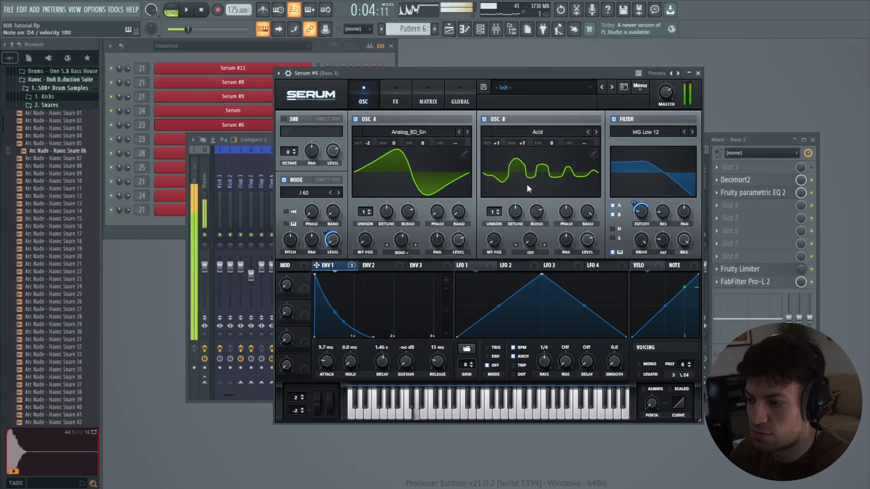
left_click_drag(586, 242, 578, 263)
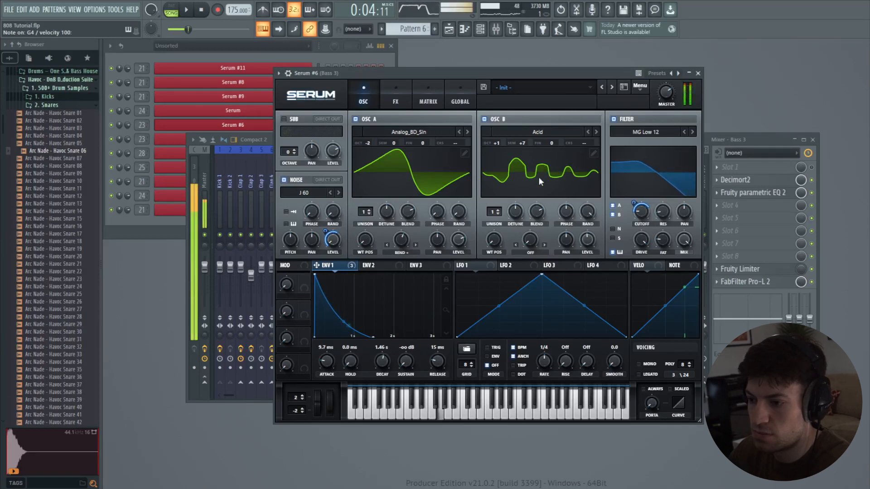
left_click(401, 94)
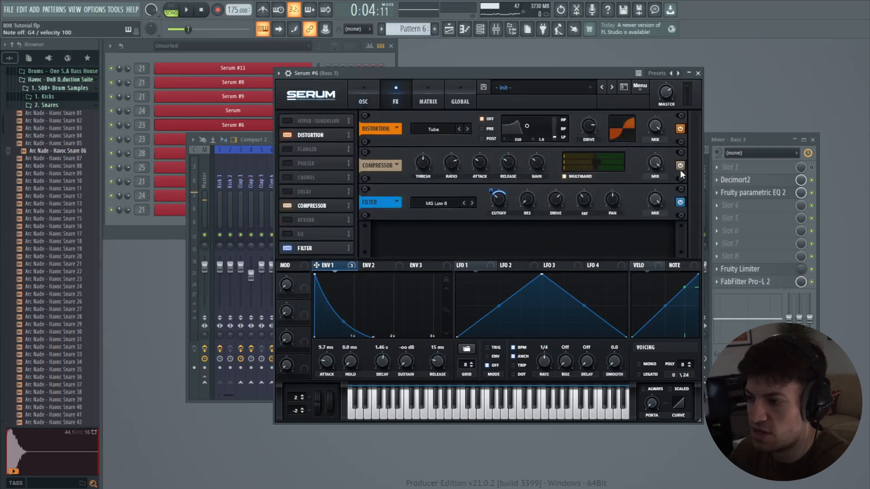
left_click(366, 92)
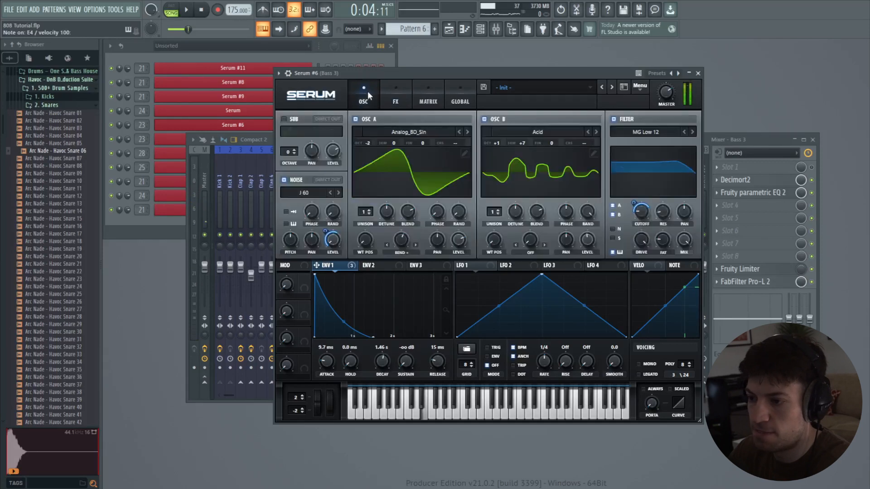
Try the Analog_BD_Sin and Basic Mg wavetables in oscillator B at octave 0, testing +6 against +7 semitones
left_click_drag(498, 142, 499, 148)
left_click(595, 132)
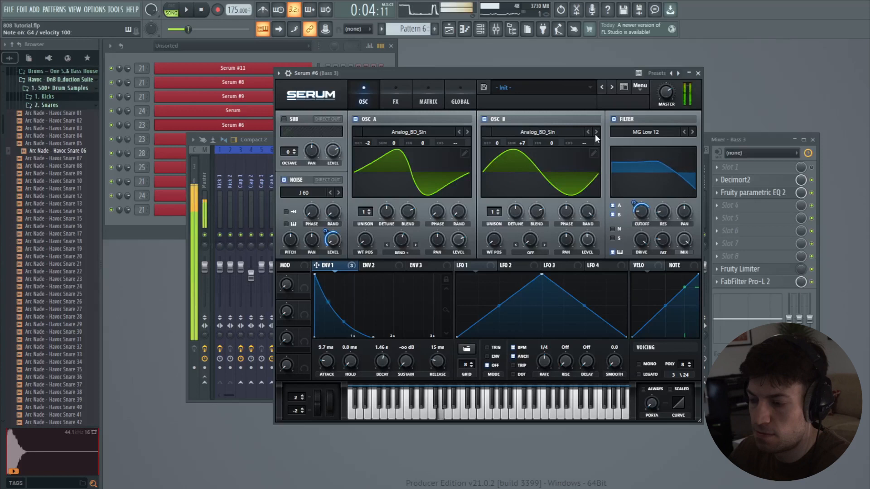
left_click(596, 133)
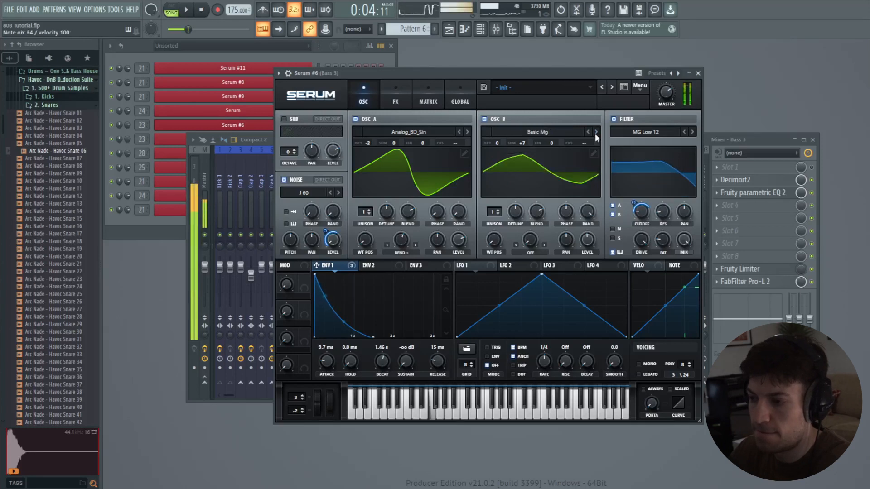
left_click_drag(522, 143, 518, 156)
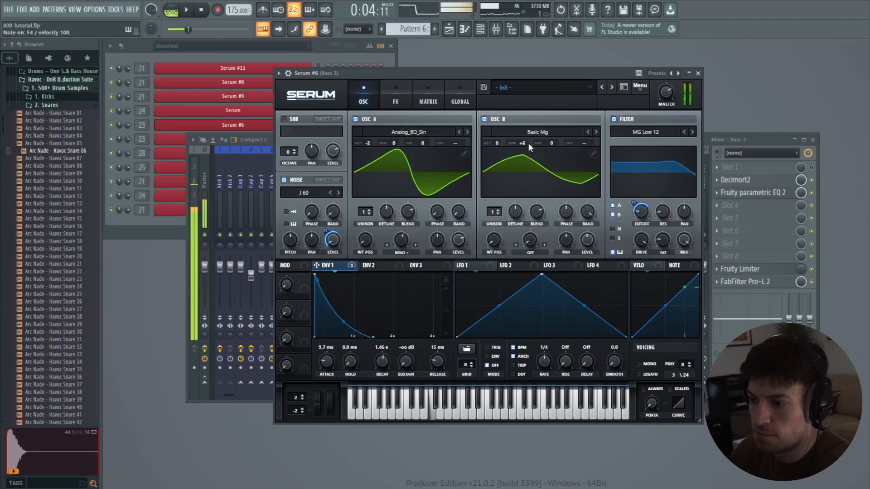
left_click_drag(526, 145, 539, 140)
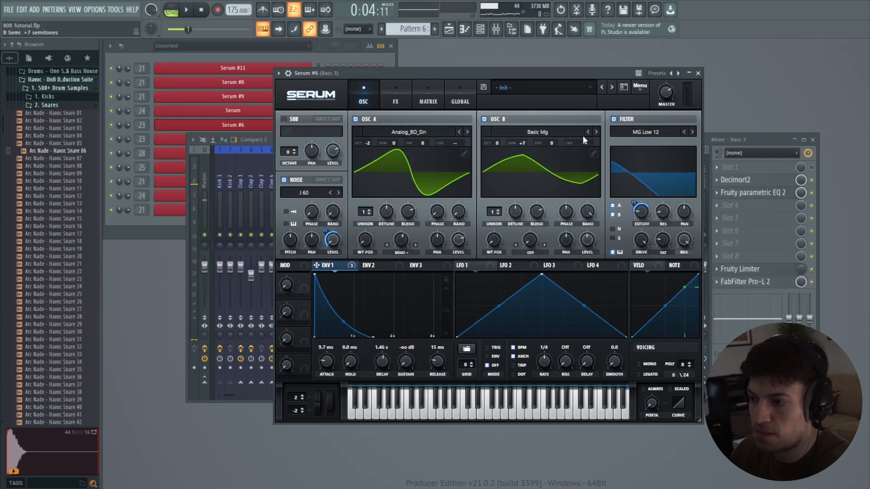
Raise oscillator B to +1 octave and load the Basic Shapes wavetable, moving its wavetable position to the square wave
left_click(597, 131)
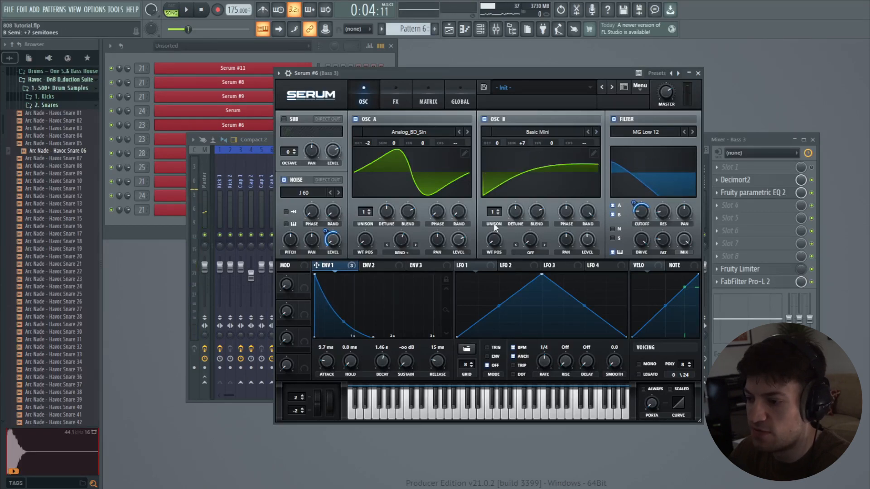
left_click_drag(496, 145, 510, 144)
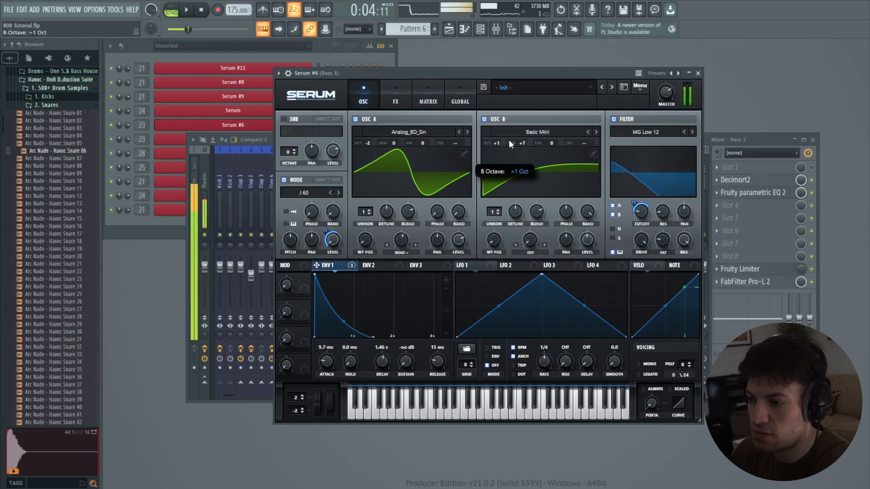
left_click(596, 132)
left_click_drag(494, 239, 507, 233)
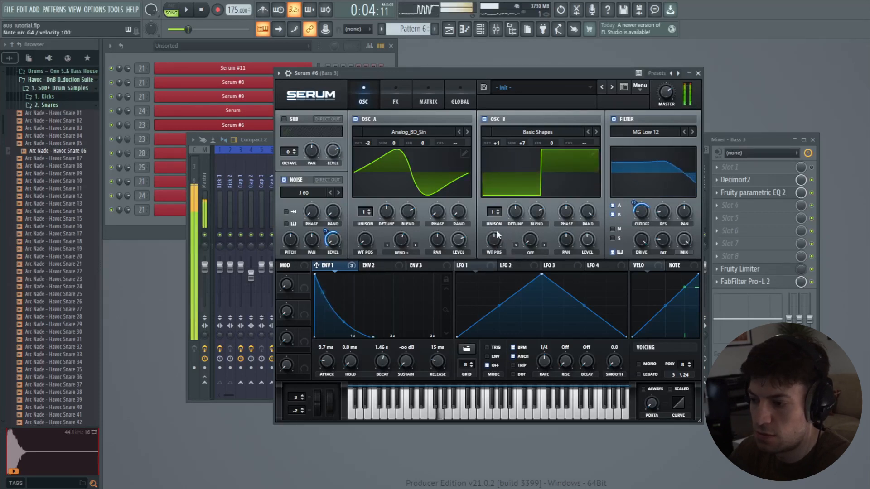
Try different octave settings for oscillator B, including 0, while playing test notes
left_click_drag(495, 143, 491, 123)
key("b")
key("x")
key("c")
left_click_drag(499, 143, 494, 162)
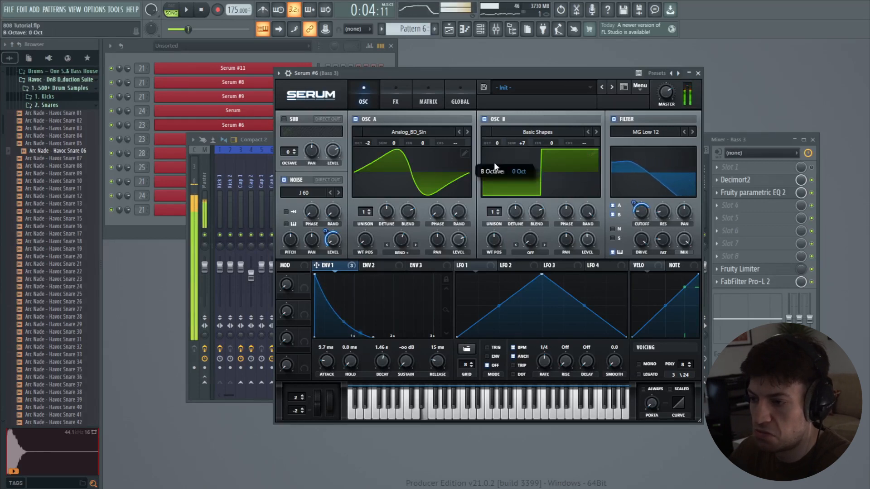
key("c")
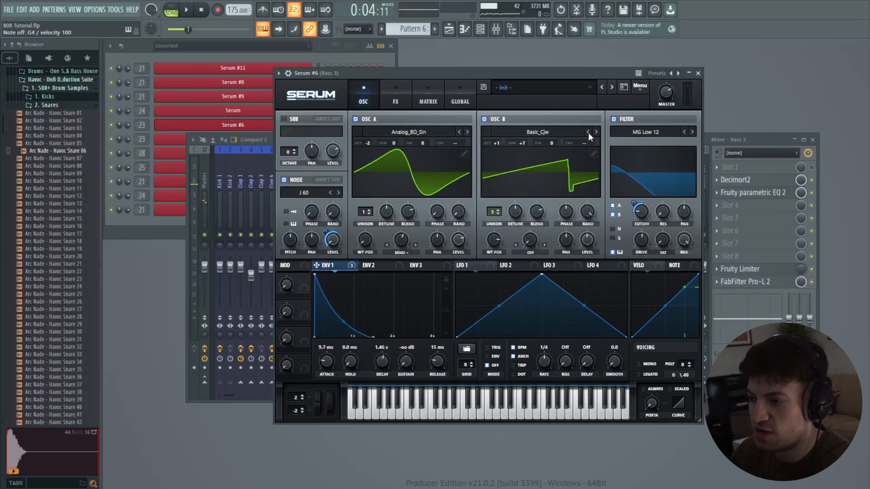
Return oscillator B to the Basic Shapes wavetable with a saw shape and unison 1, and play test notes
left_click(588, 132)
left_click_drag(496, 213, 521, 238)
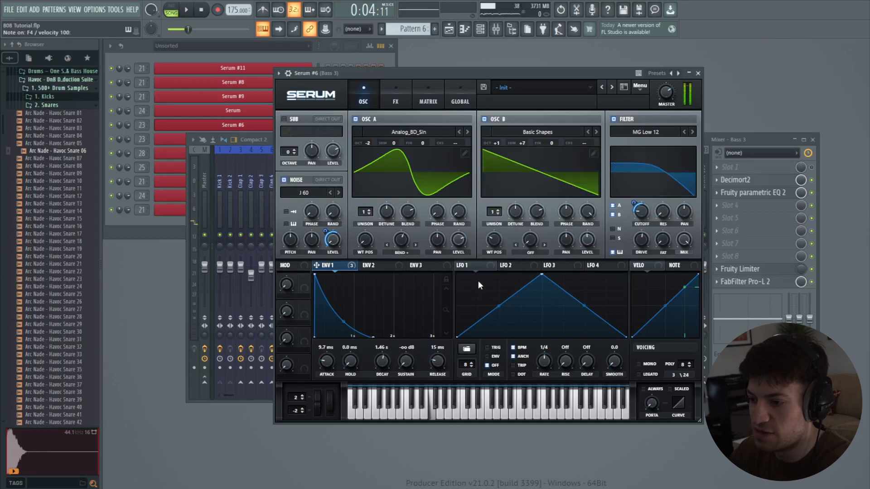
key("v")
key("b")
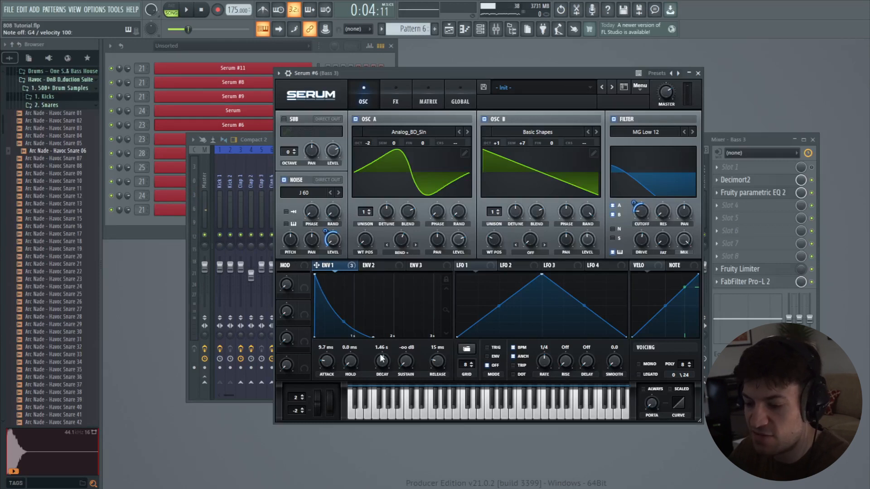
Shorten the Env 1 decay to 494 ms and play the arrangement from bar 5 to hear the bass in context
key("v")
left_click_drag(381, 363, 382, 374)
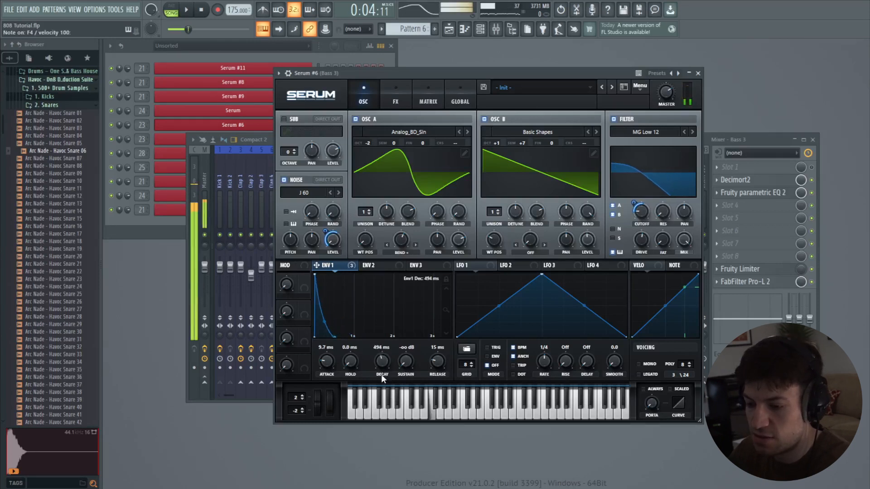
key("F5")
left_click(509, 74)
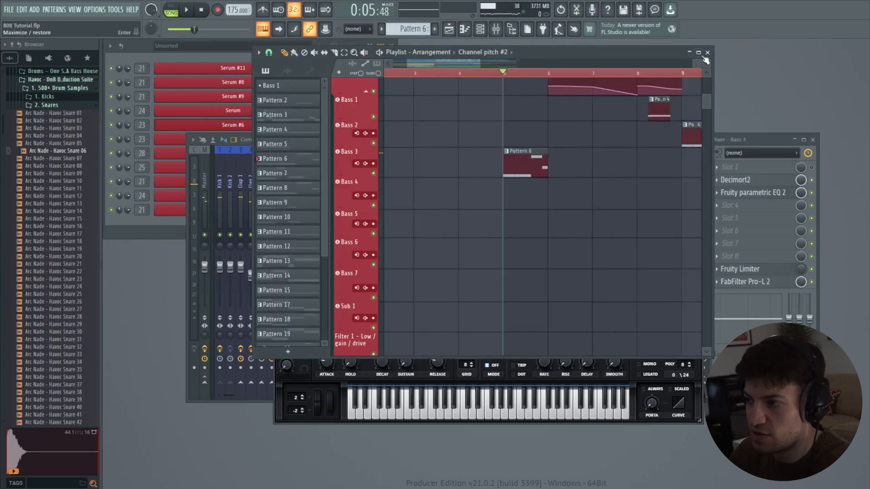
left_click(707, 52)
key("space")
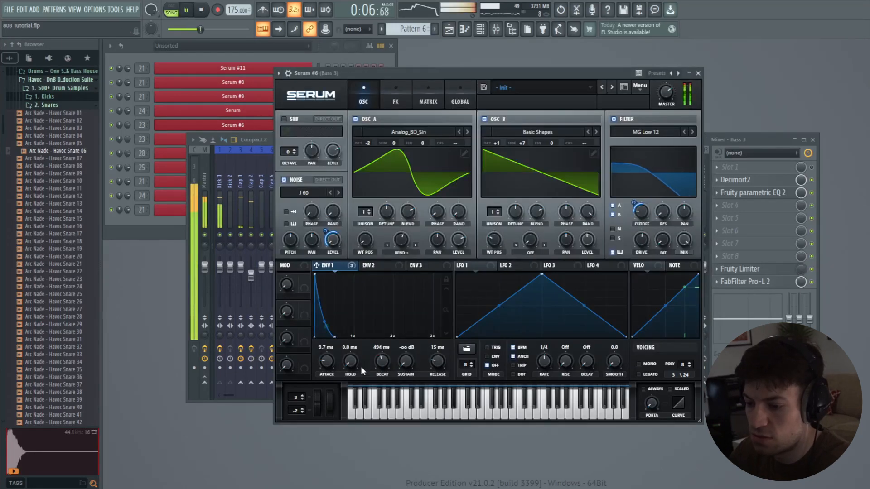
key("space")
Try an Env 1 decay of 1.46 s and a hold of 1.40 s while playing the arrangement
left_click_drag(387, 366, 380, 332)
key("space")
key("space")
key("space")
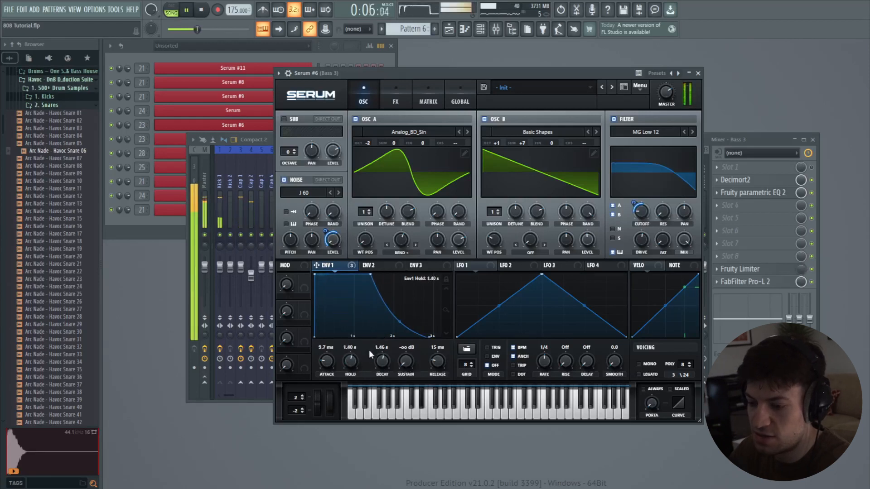
key("space")
Set the Env 1 hold to 0.0 ms and the decay to 836 ms, and play the arrangement
left_click_drag(358, 361, 352, 419)
mouse_move(388, 366)
left_mouse_down()
mouse_move(384, 376)
mouse_move(389, 363)
left_mouse_up()
key("space")
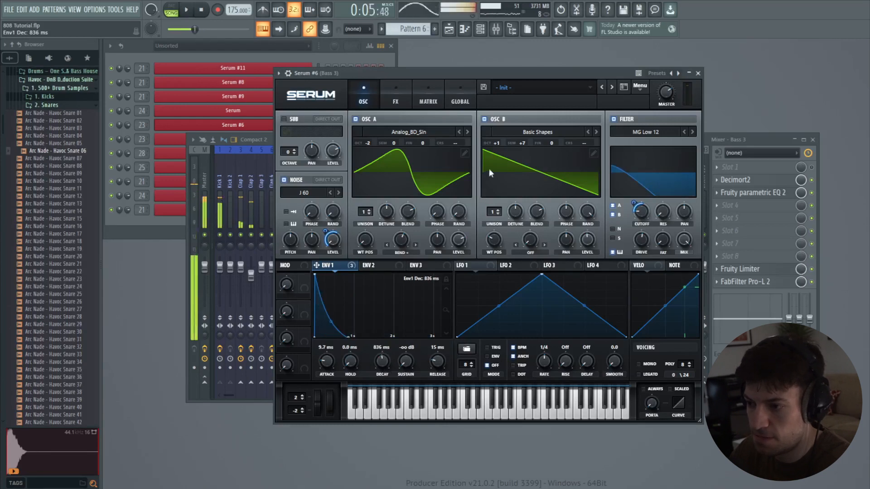
Disable oscillator B and play the arrangement again to compare the bass without it
left_click(485, 119)
key("space")
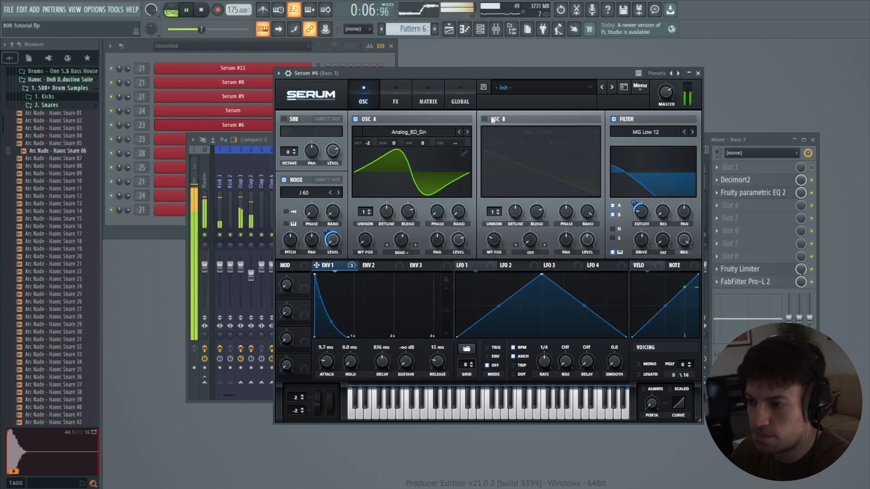
Re-enable oscillator B, show the effects rack and play the arrangement to hear the bass with both oscillators
left_click(485, 119)
left_click(396, 97)
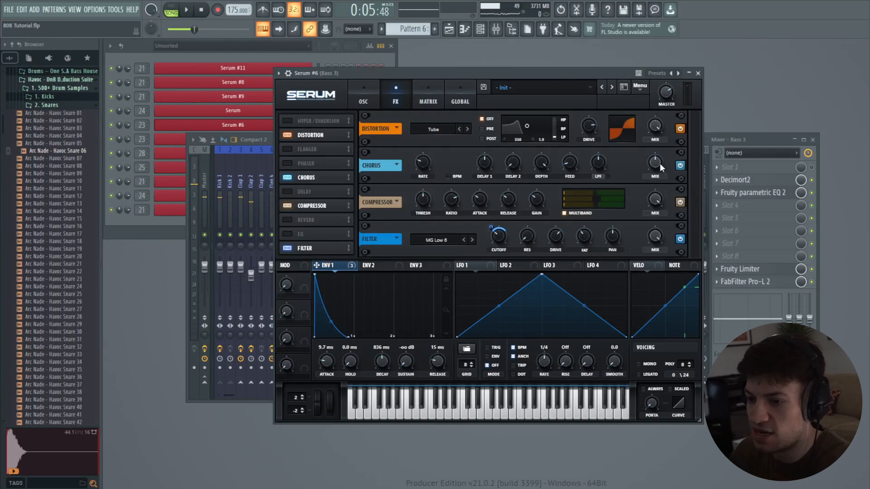
key("space")
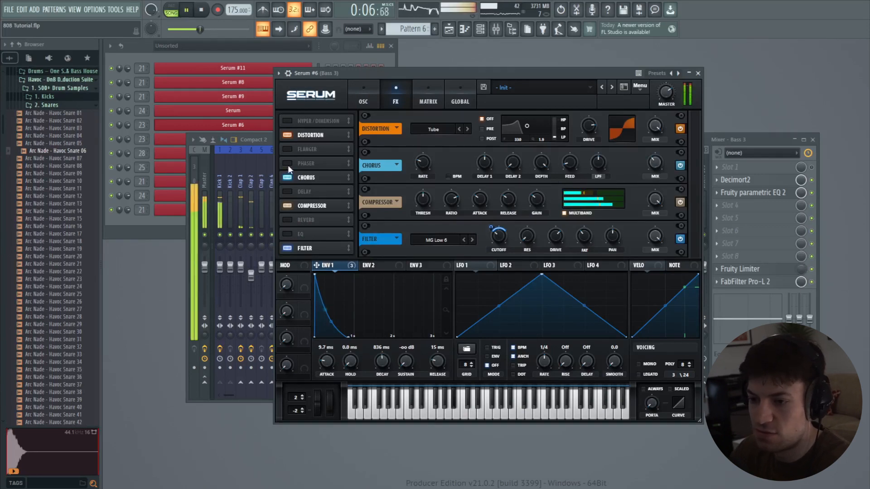
key("space")
Enable the Hyper/Dimension, Flanger and EQ effects on the bass patch, auditioning the arrangement along the way
left_click(286, 121)
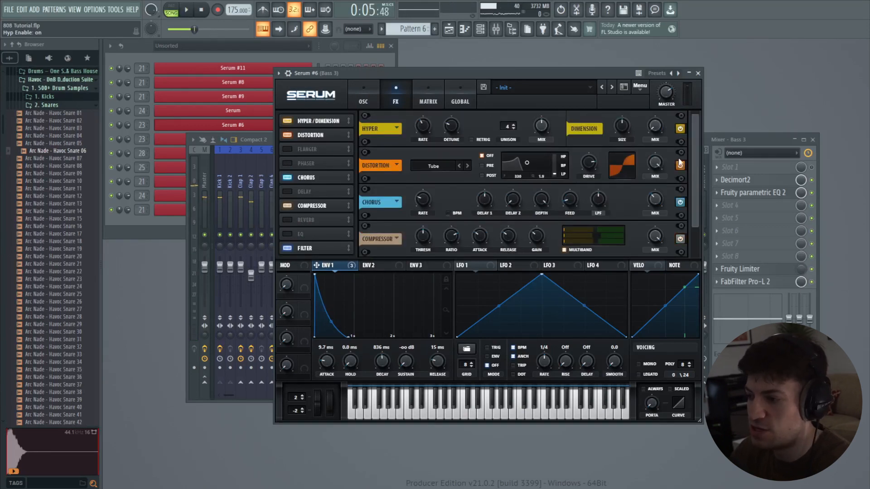
key("space")
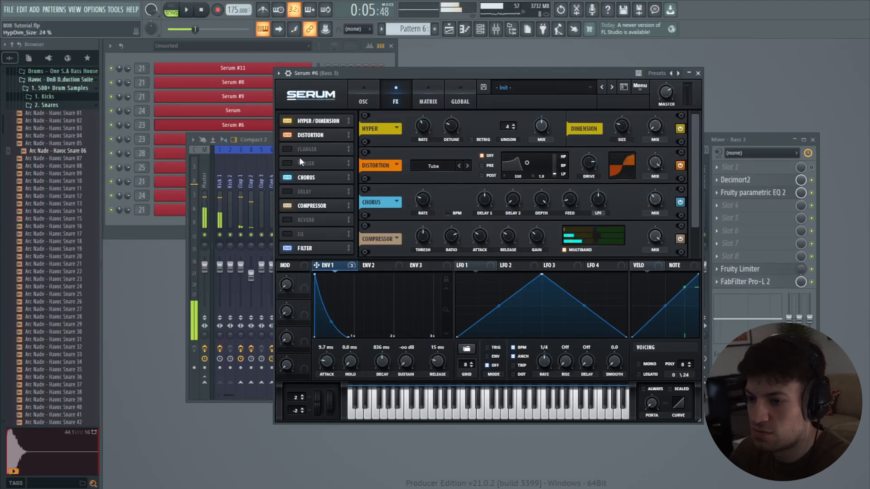
left_click(303, 149)
left_click(300, 234)
Modulate the EQ's low-band gain with Env 1 and play the arrangement to hear the boost
mouse_move(424, 249)
left_mouse_down()
mouse_move(422, 240)
mouse_move(451, 232)
mouse_move(434, 232)
mouse_move(420, 260)
left_mouse_up()
key("space")
key("space")
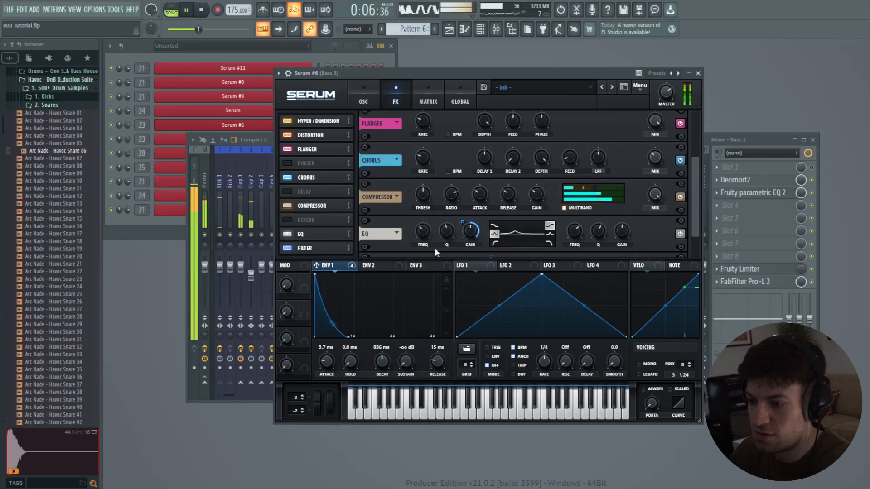
Reduce the Env 1 modulation amount on the EQ's low-band gain and play the arrangement again
left_click_drag(462, 223, 458, 243)
key("space")
key("space")
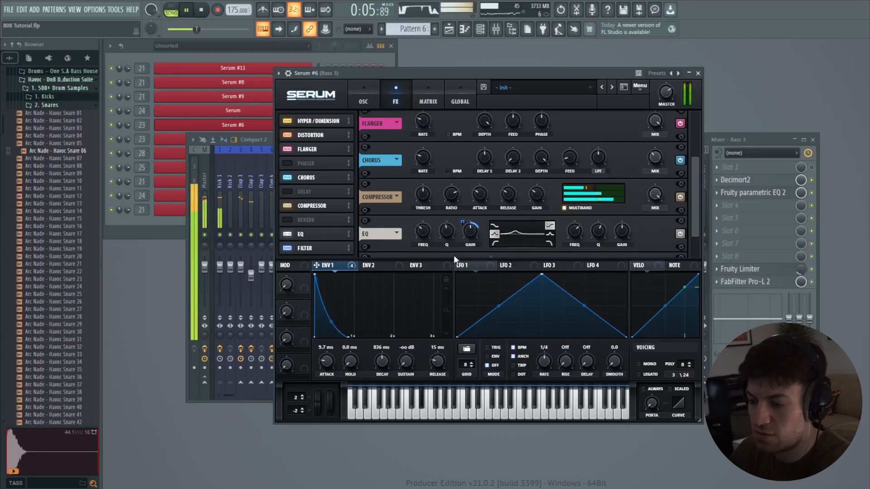
key("space")
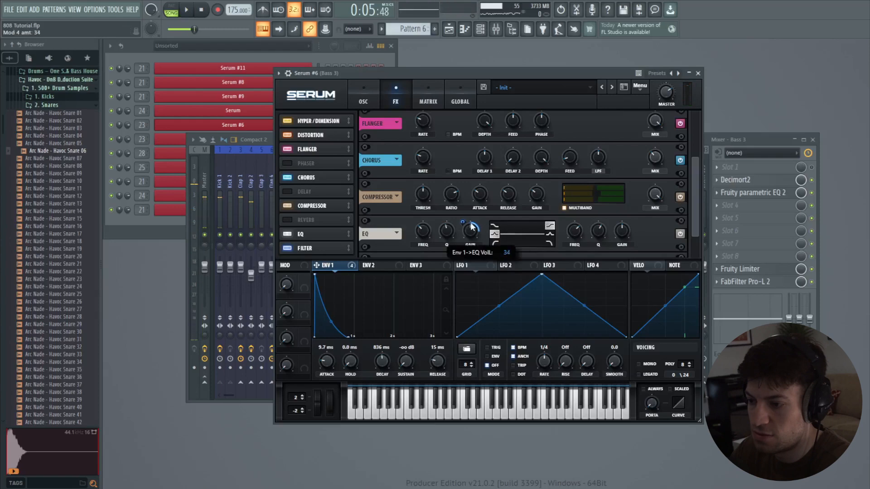
Play the arrangement several times to judge the bass through the full effects chain, and return to the oscillator page
key("space")
key("space")
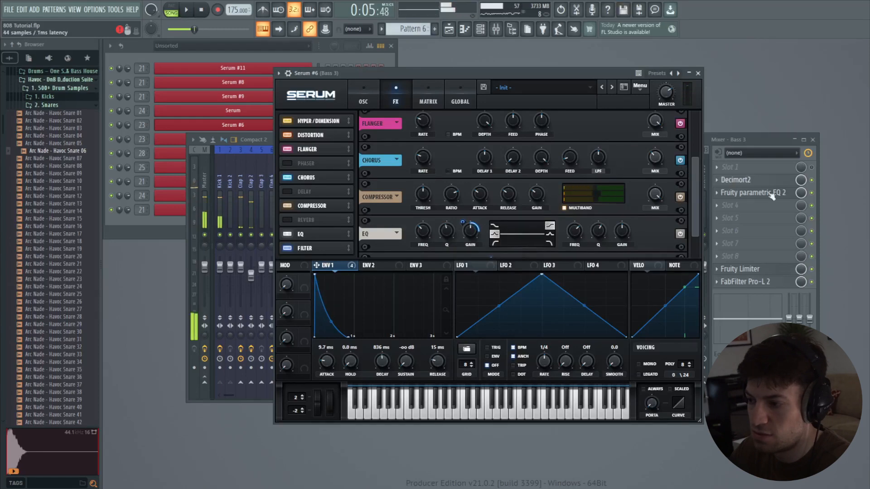
key("space")
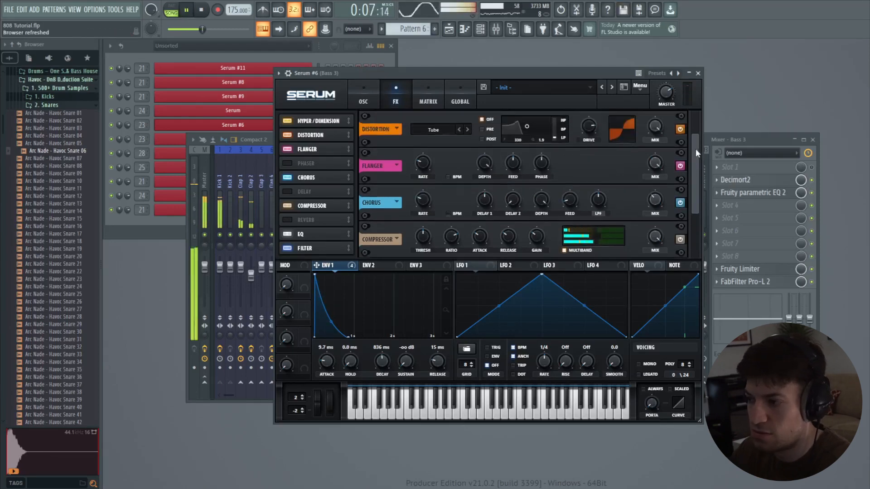
key("space")
left_click(379, 96)
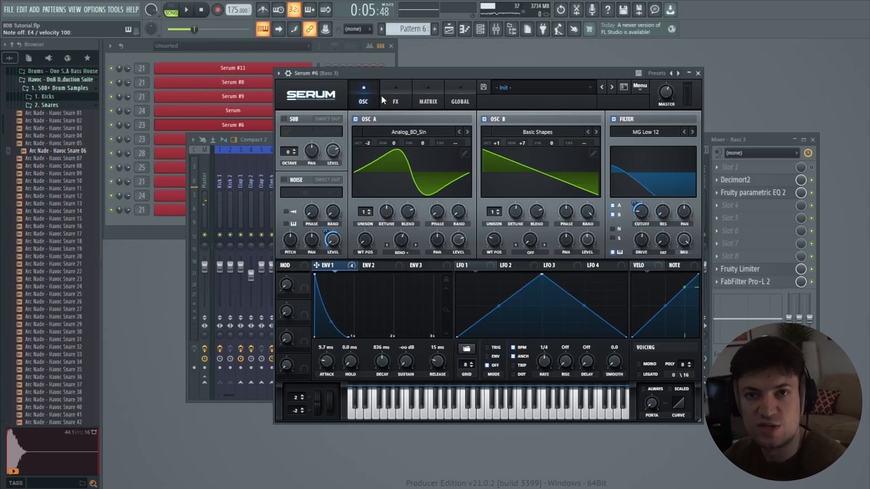